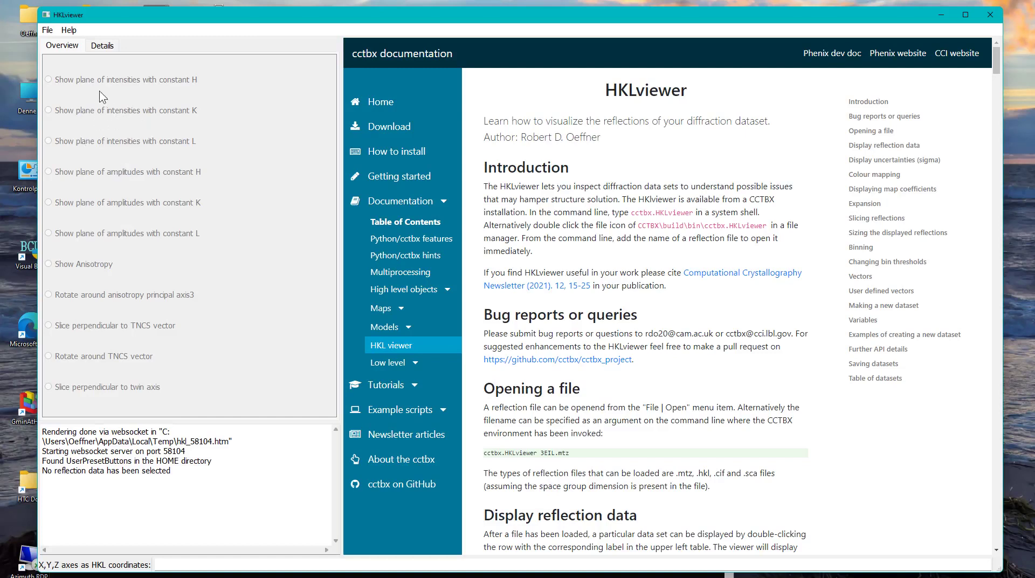
{"action": "left_click", "coordinate": [47, 30]}
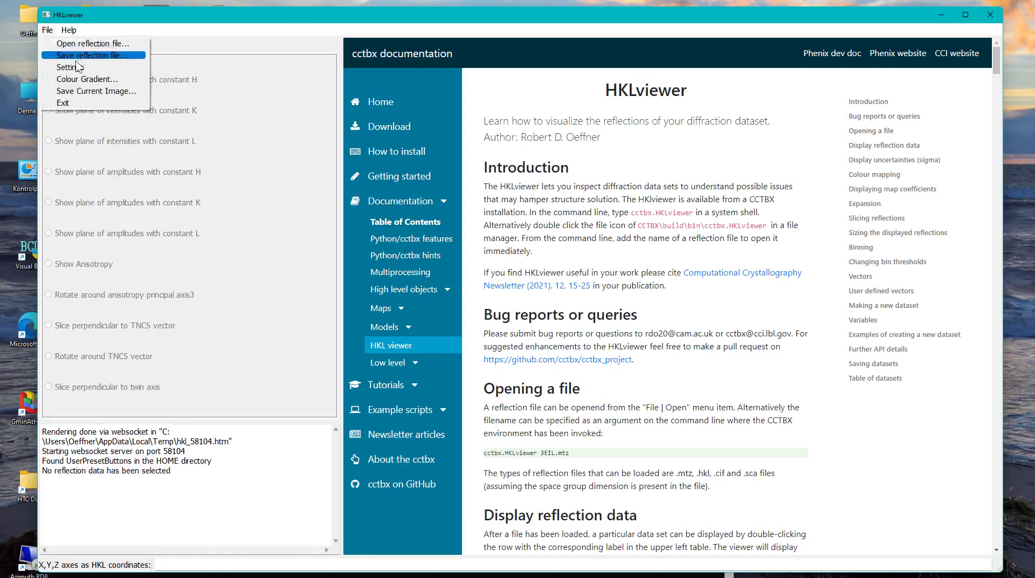
{"action": "left_click", "coordinate": [81, 42]}
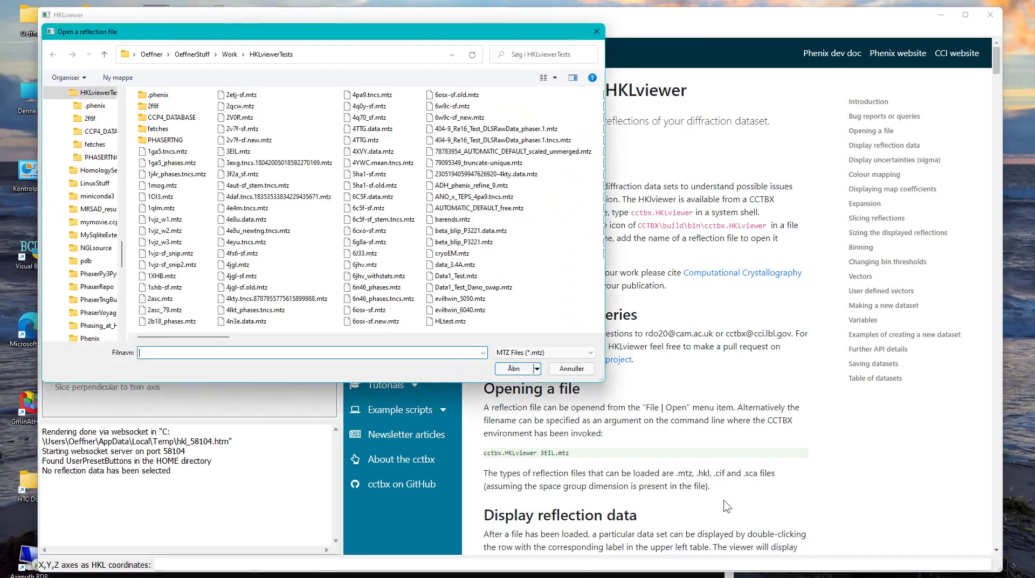
{"action": "left_click", "coordinate": [527, 178]}
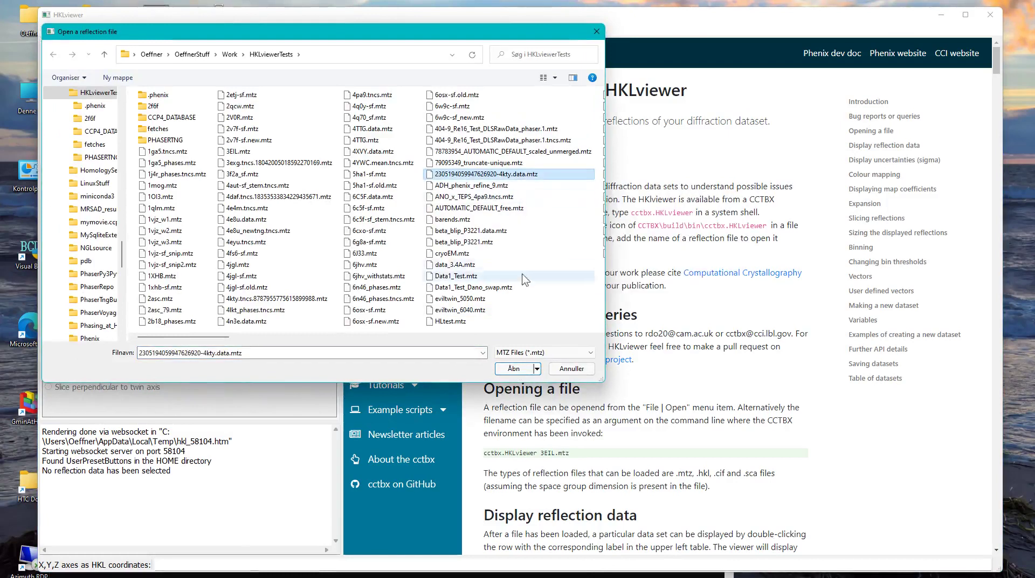
{"action": "left_click", "coordinate": [509, 370]}
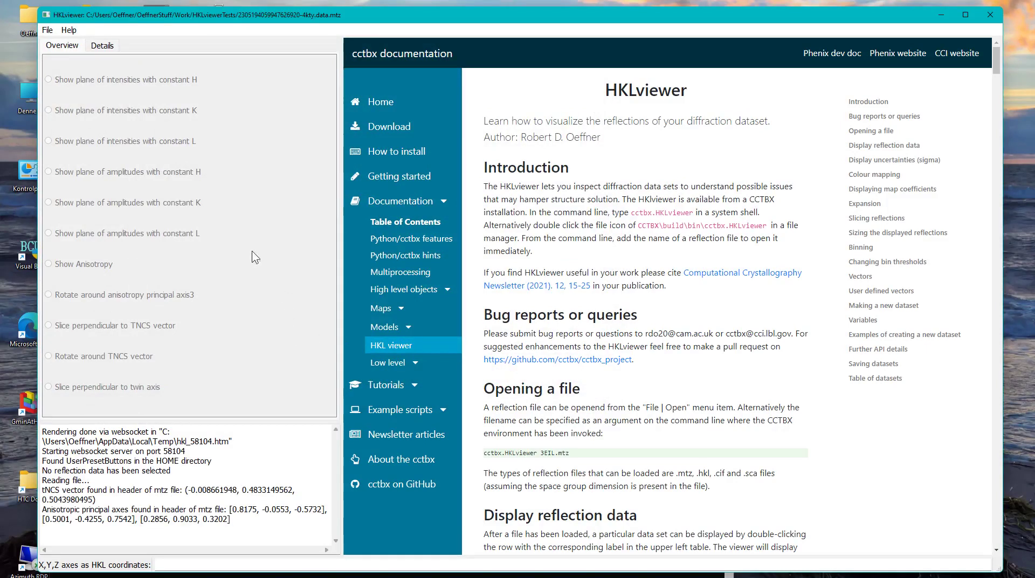
Display the first intensity dataset, I<<FW,SIGI<<FW, as 3D reflections.
{"action": "left_click", "coordinate": [101, 47]}
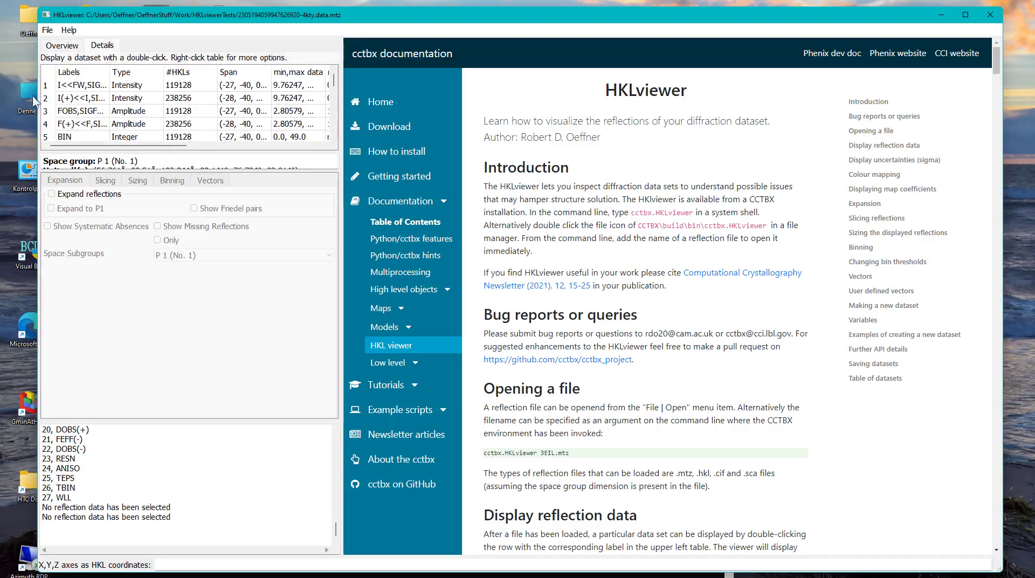
{"action": "double_click", "coordinate": [76, 85]}
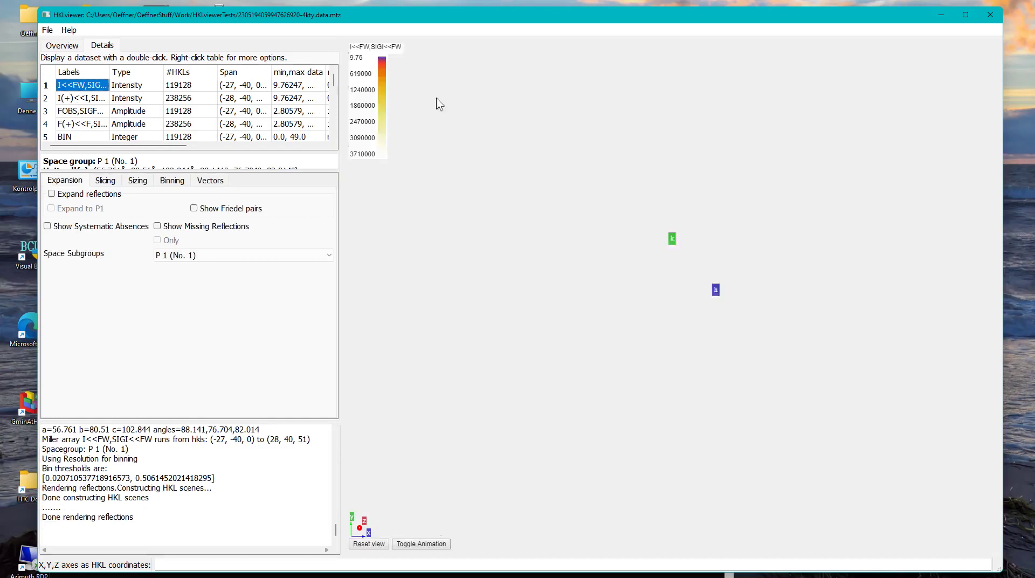
{"action": "left_click_drag", "start_coordinate": [658, 351], "coordinate": [963, 293]}
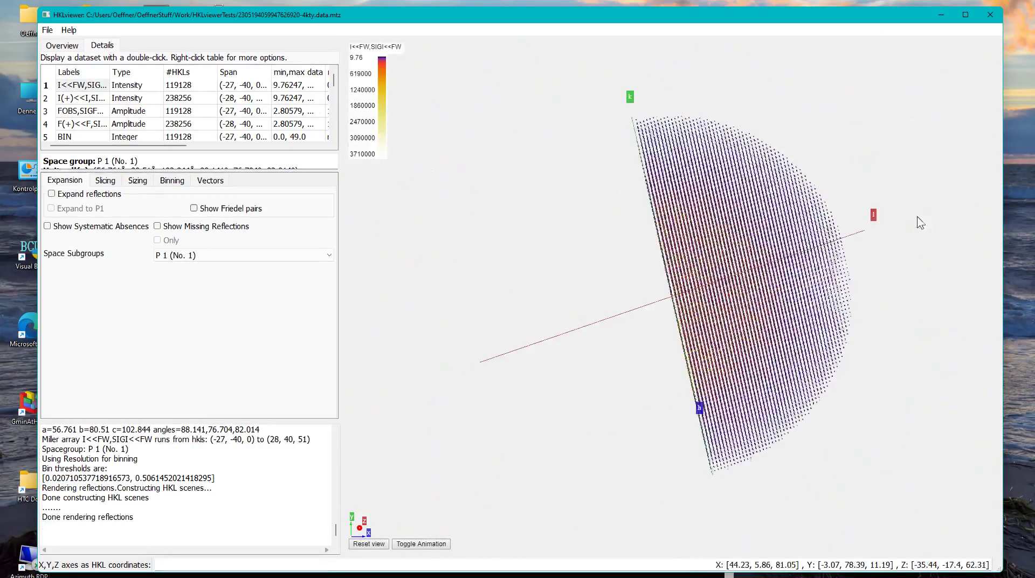
Enable user defined power scaling for the reflection radii, with a power scale factor of 1 and a linear scale factor of 3.
{"action": "left_click", "coordinate": [144, 184]}
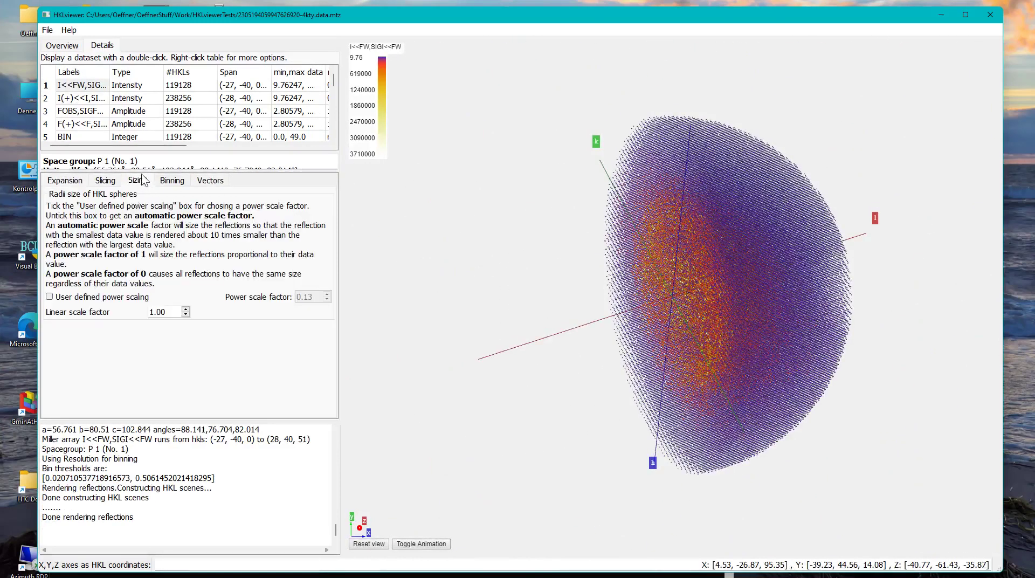
{"action": "left_click", "coordinate": [77, 300]}
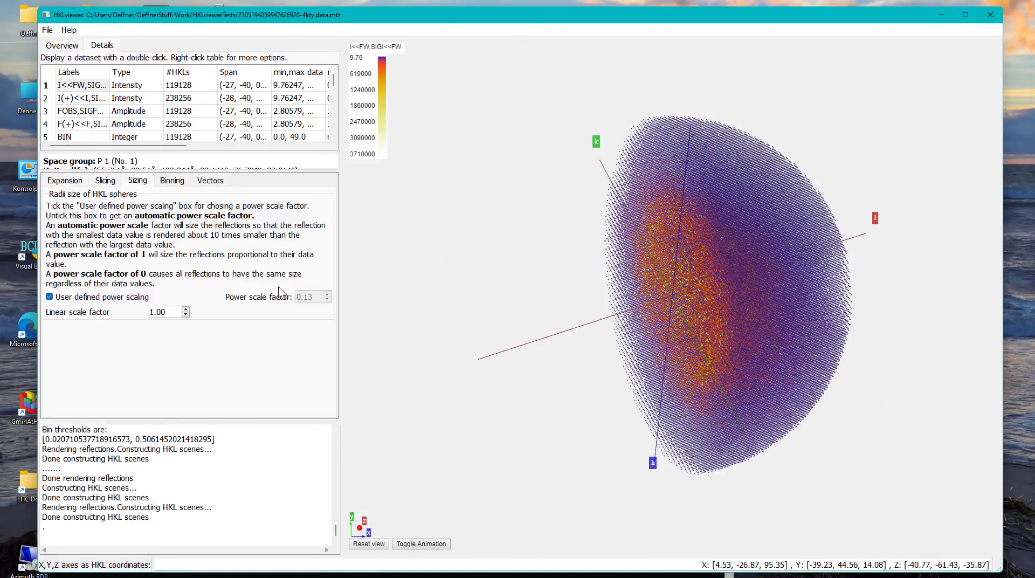
{"action": "left_click_drag", "start_coordinate": [311, 300], "coordinate": [302, 300]}
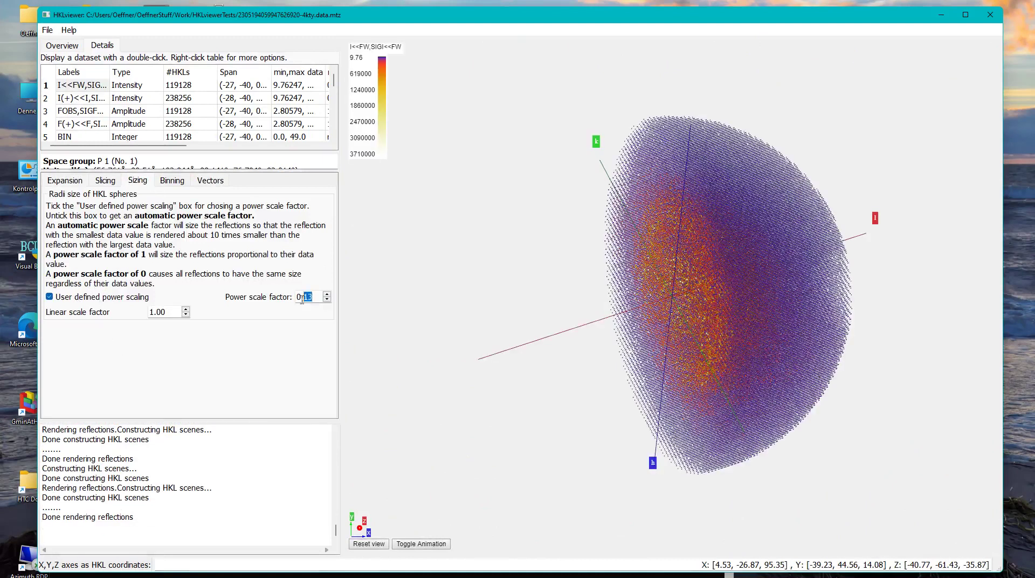
{"action": "type", "text": "1"}
{"action": "left_click", "coordinate": [174, 313]}
{"action": "left_click_drag", "start_coordinate": [175, 314], "coordinate": [133, 316]}
{"action": "type", "text": "3"}
{"action": "key", "text": "Return"}
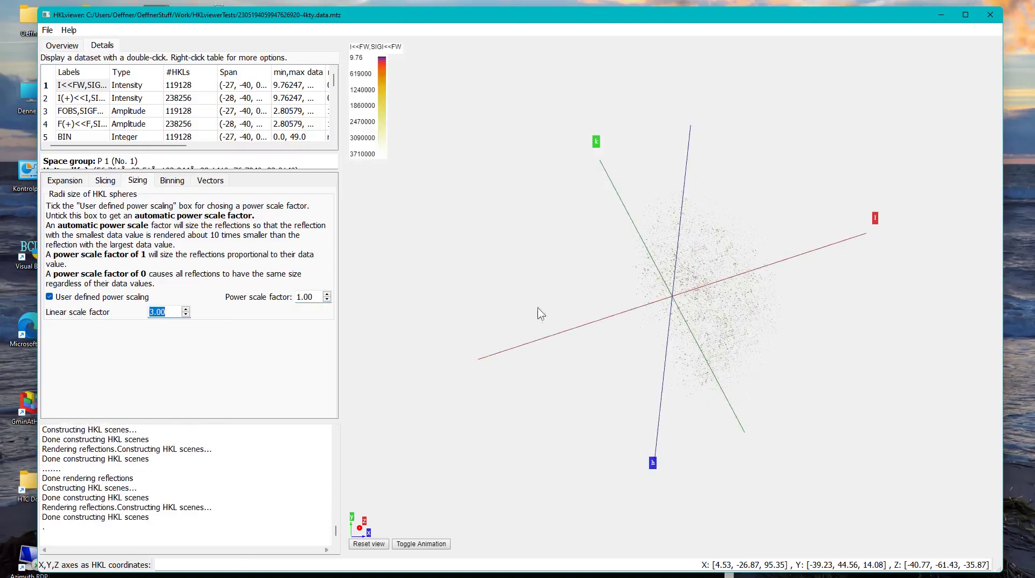
Expand the displayed reflections with their Friedel pairs to complete the sphere of data.
{"action": "left_click", "coordinate": [60, 183]}
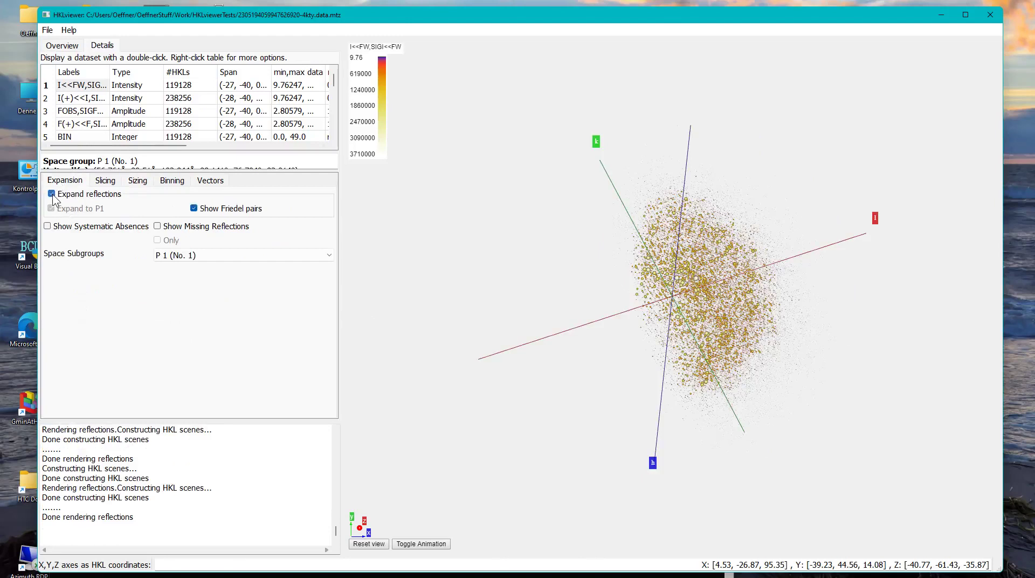
{"action": "left_click_drag", "start_coordinate": [545, 358], "coordinate": [674, 259]}
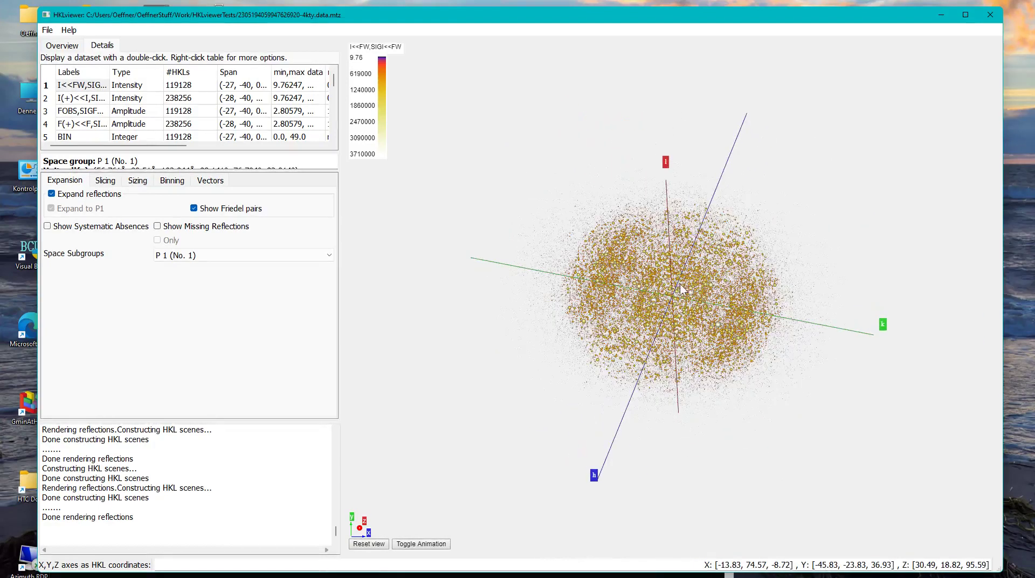
{"action": "left_click_drag", "start_coordinate": [588, 389], "coordinate": [511, 306]}
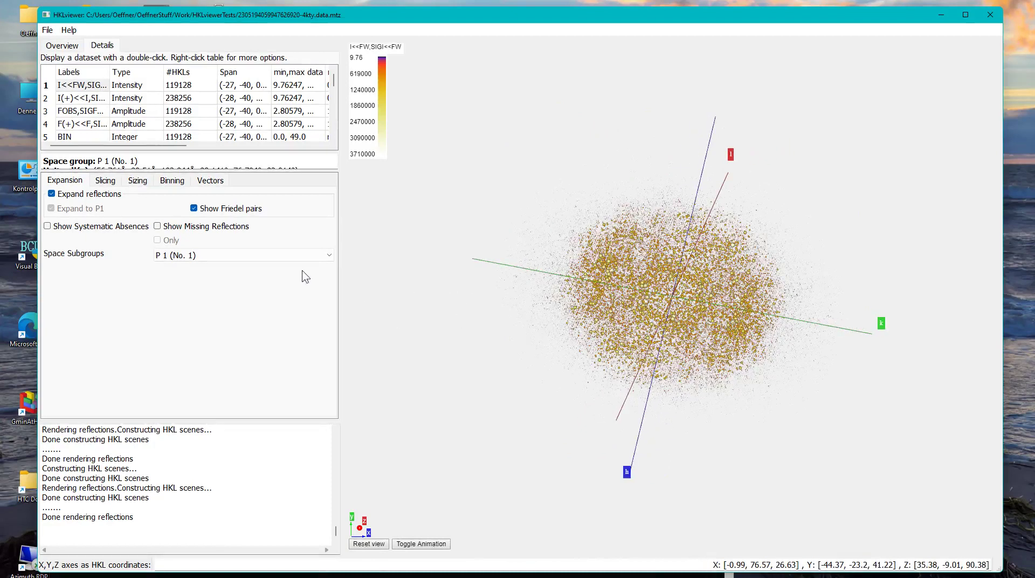
Apply the Show Anisotropy preset to the reflection data.
{"action": "left_click", "coordinate": [62, 46]}
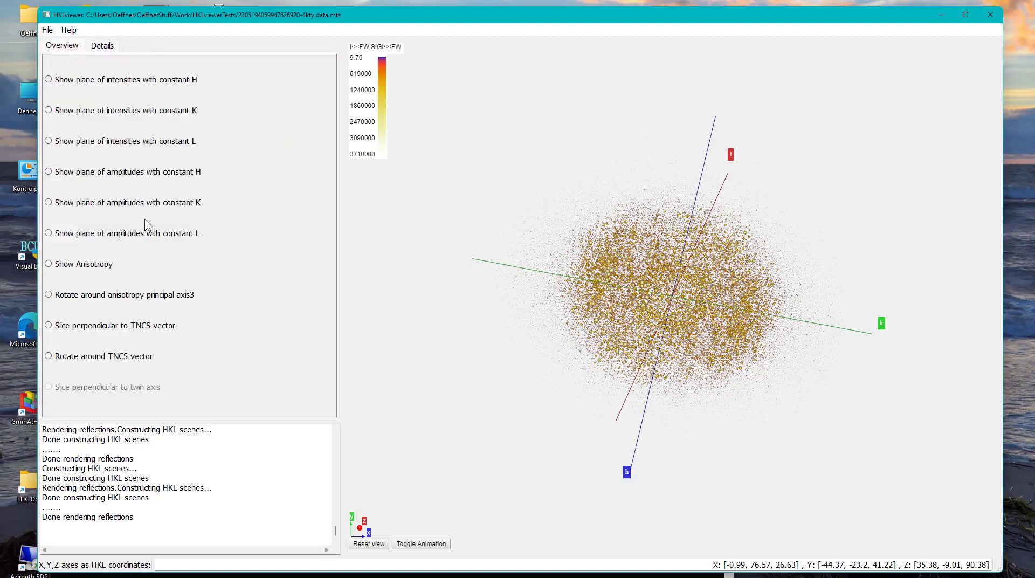
{"action": "left_click", "coordinate": [59, 266]}
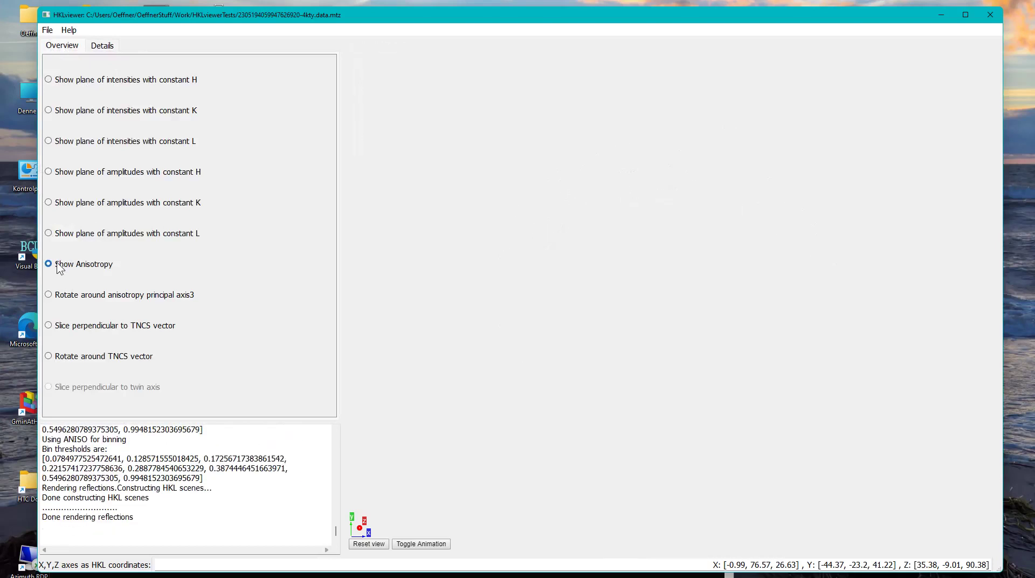
{"action": "left_click_drag", "start_coordinate": [536, 343], "coordinate": [377, 227]}
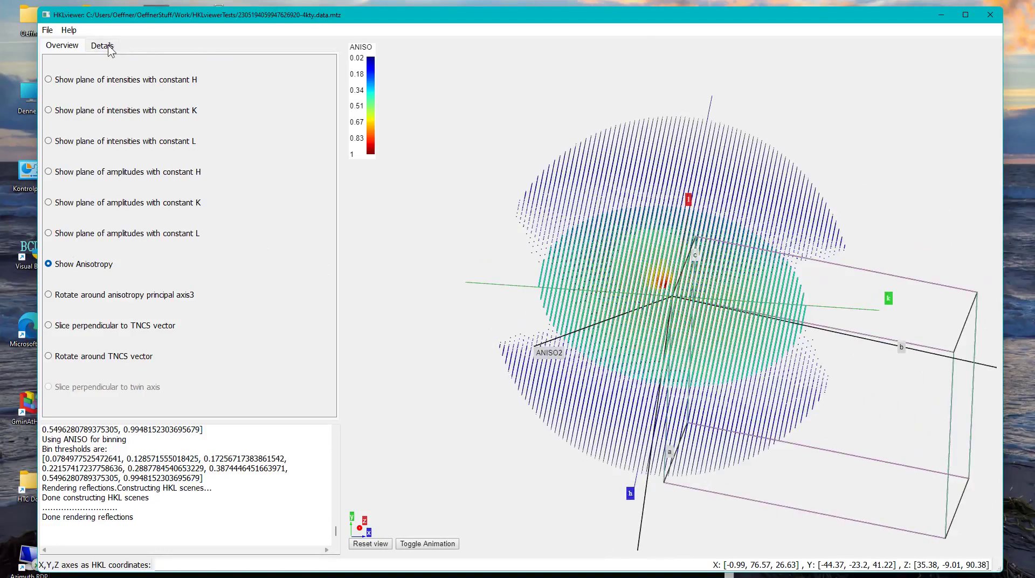
Locate the ANISO dataset in the detailed dataset list and inspect its reflections from another angle.
{"action": "left_click", "coordinate": [102, 45]}
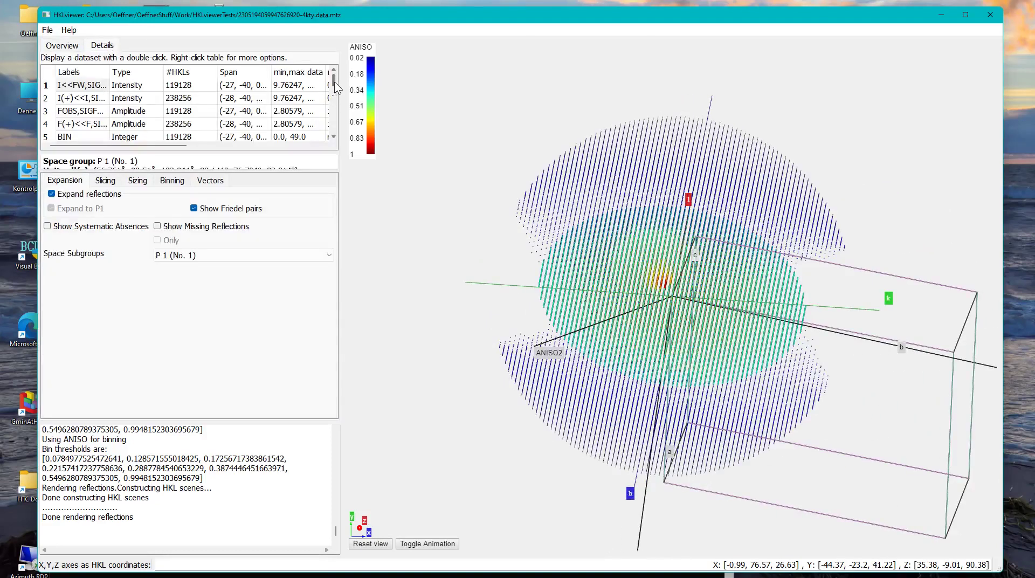
{"action": "left_click_drag", "start_coordinate": [335, 90], "coordinate": [335, 126]}
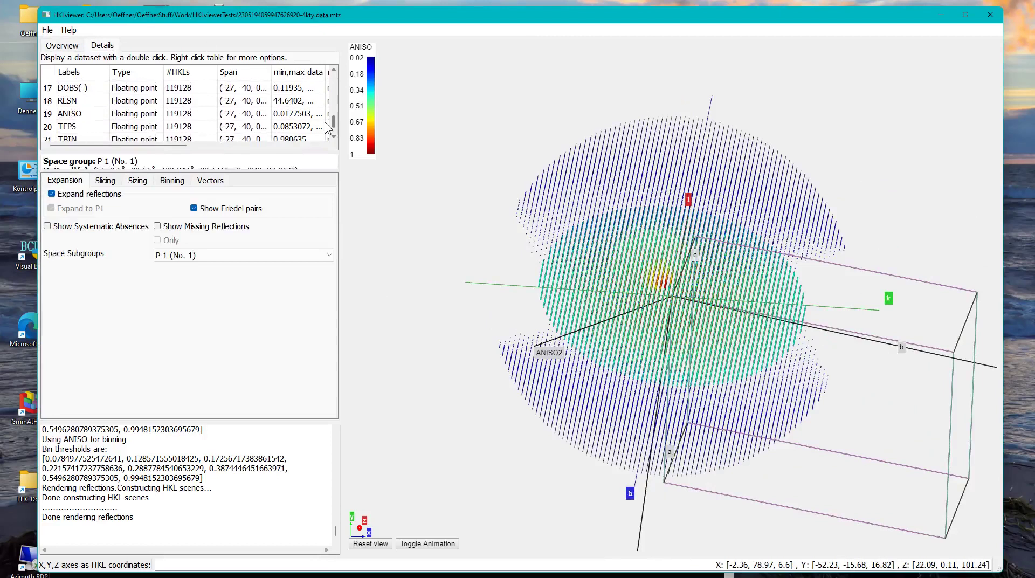
{"action": "left_click", "coordinate": [88, 115]}
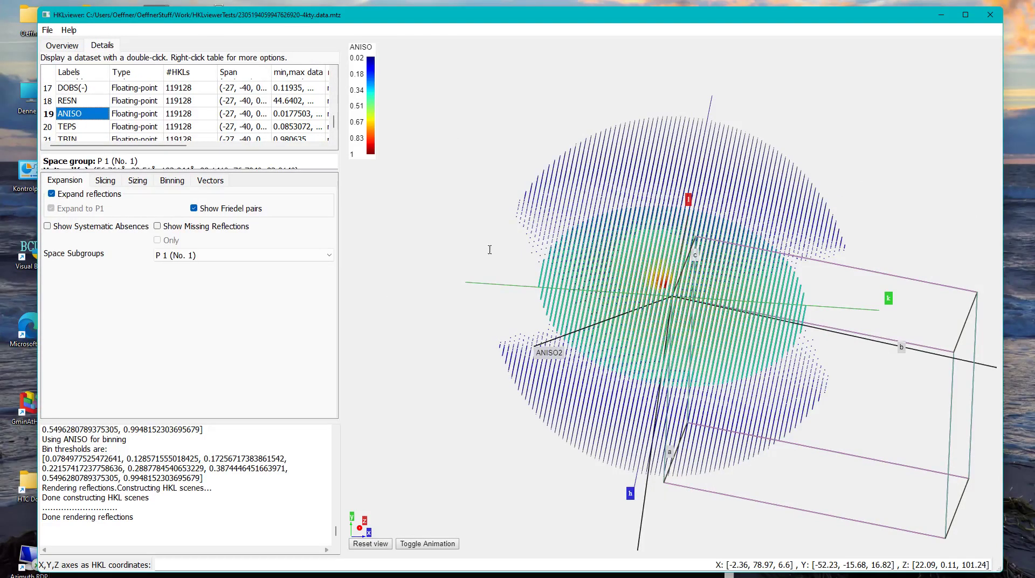
{"action": "left_click_drag", "start_coordinate": [513, 331], "coordinate": [696, 335]}
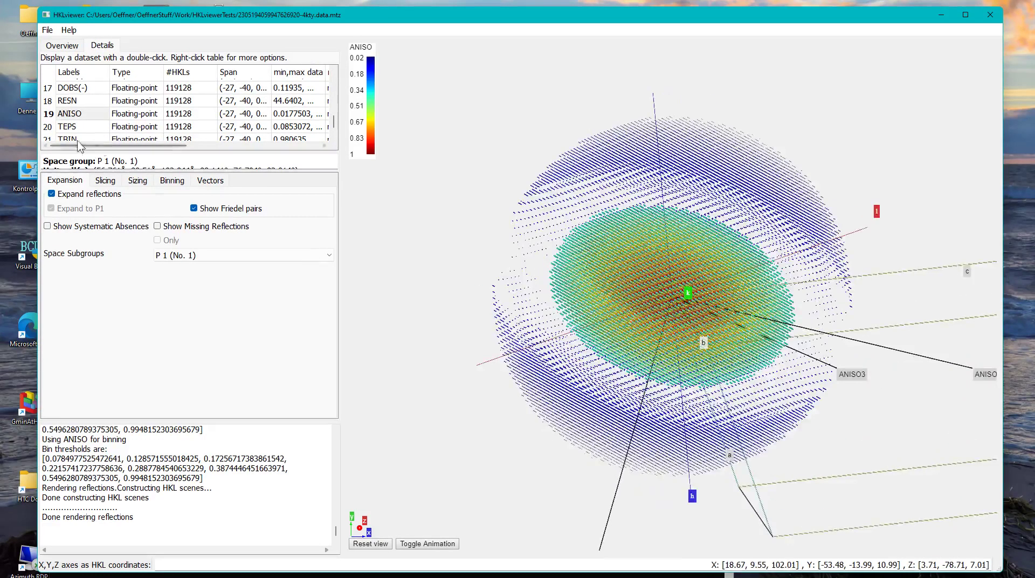
Examine the ANISO bin thresholds and opacities and compare them with the visible reflections along the anisotropy principal axes.
{"action": "left_click", "coordinate": [170, 183]}
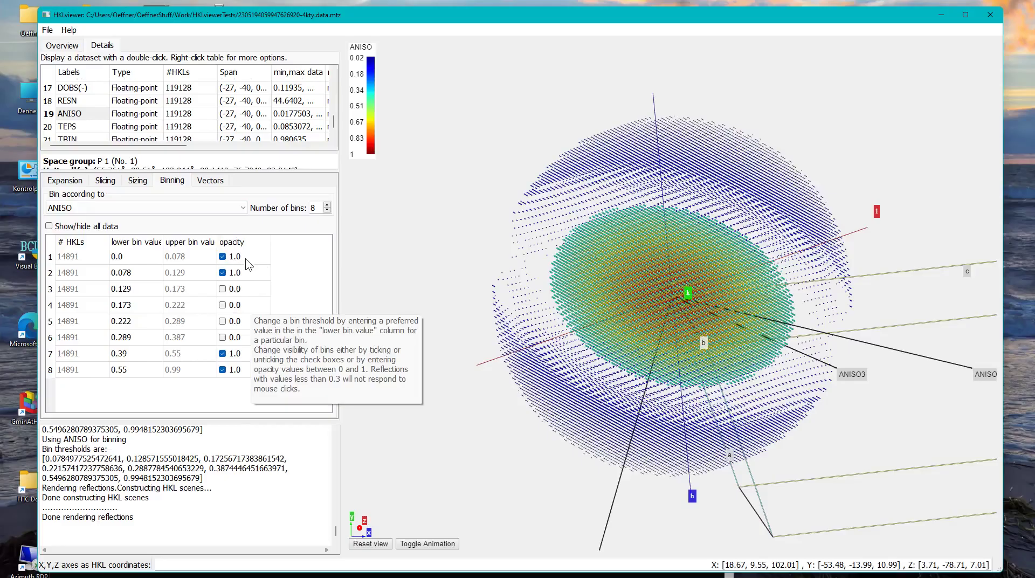
{"action": "left_click_drag", "start_coordinate": [706, 137], "coordinate": [758, 149]}
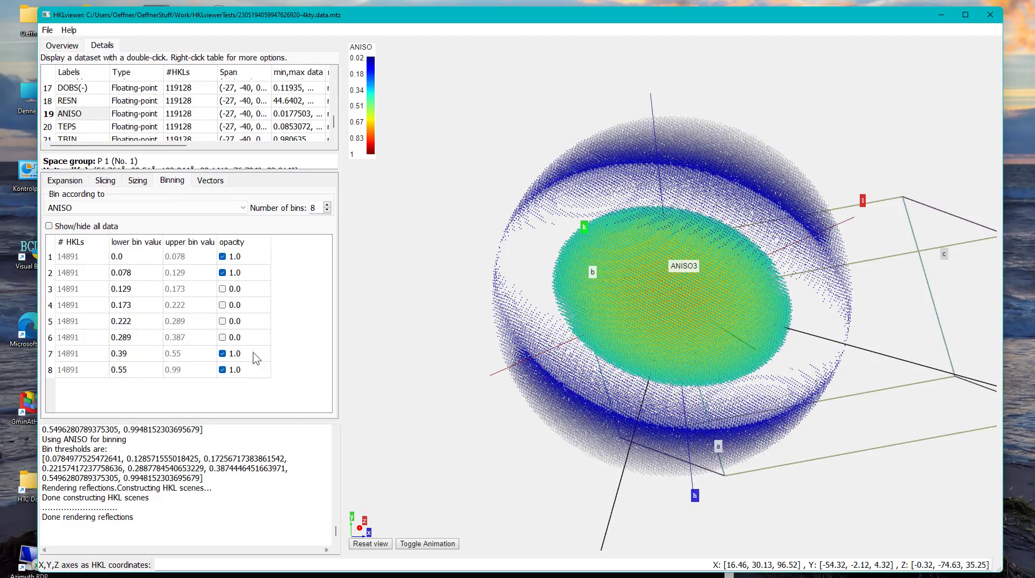
{"action": "left_click_drag", "start_coordinate": [644, 254], "coordinate": [616, 293]}
{"action": "left_click_drag", "start_coordinate": [776, 272], "coordinate": [623, 281]}
{"action": "left_click_drag", "start_coordinate": [742, 270], "coordinate": [615, 150]}
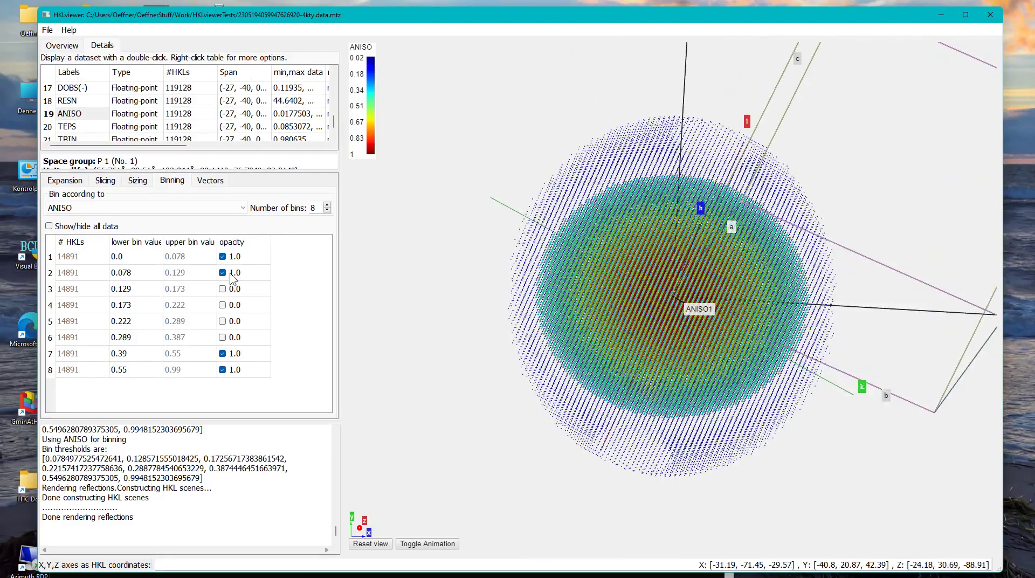
Apply the preset that rotates the reflections around anisotropy principal axis3, and pause and resume its animation.
{"action": "left_click", "coordinate": [61, 46]}
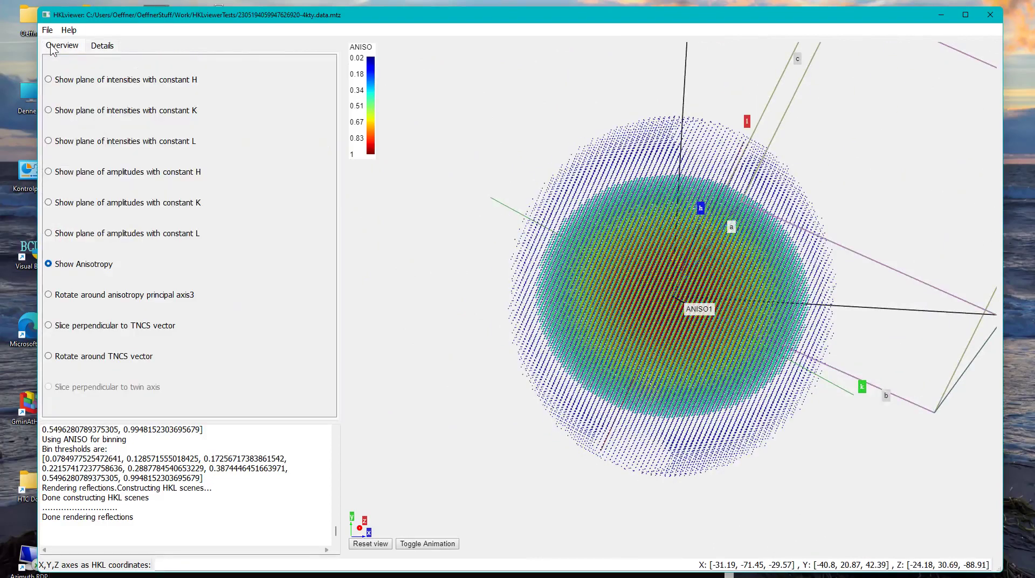
{"action": "left_click", "coordinate": [49, 294]}
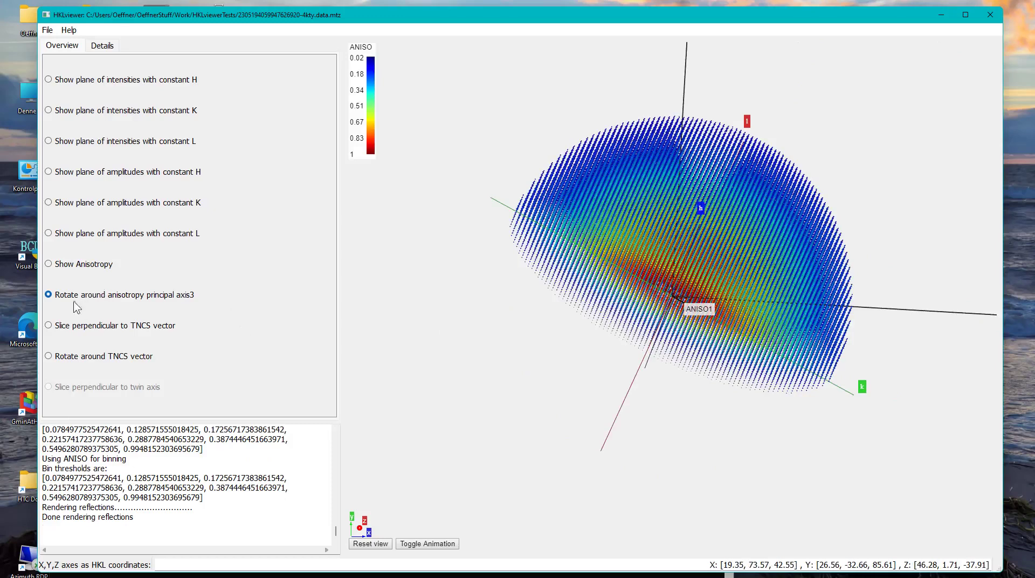
{"action": "left_click", "coordinate": [48, 294]}
{"action": "left_click", "coordinate": [48, 295]}
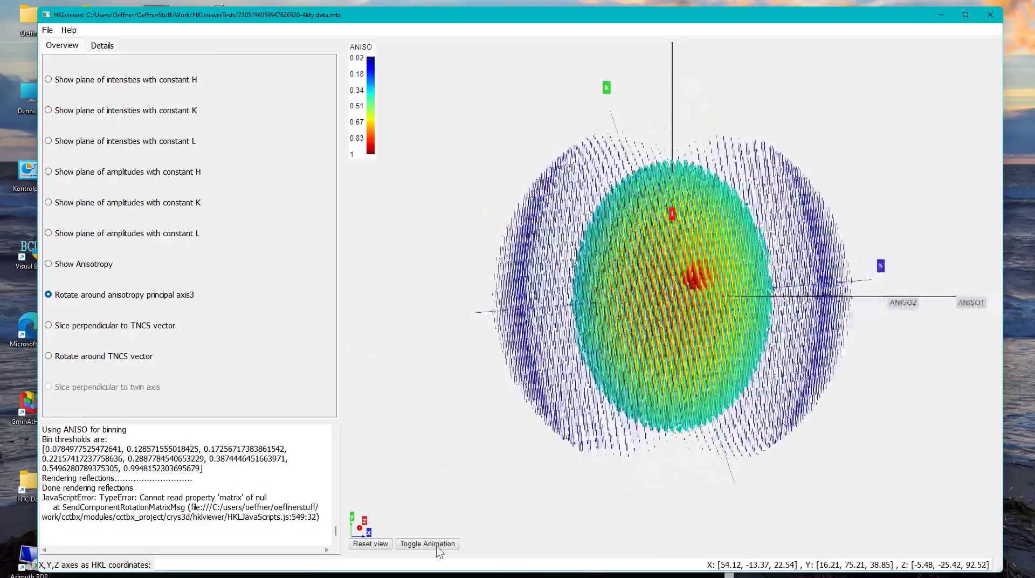
{"action": "left_click", "coordinate": [435, 544]}
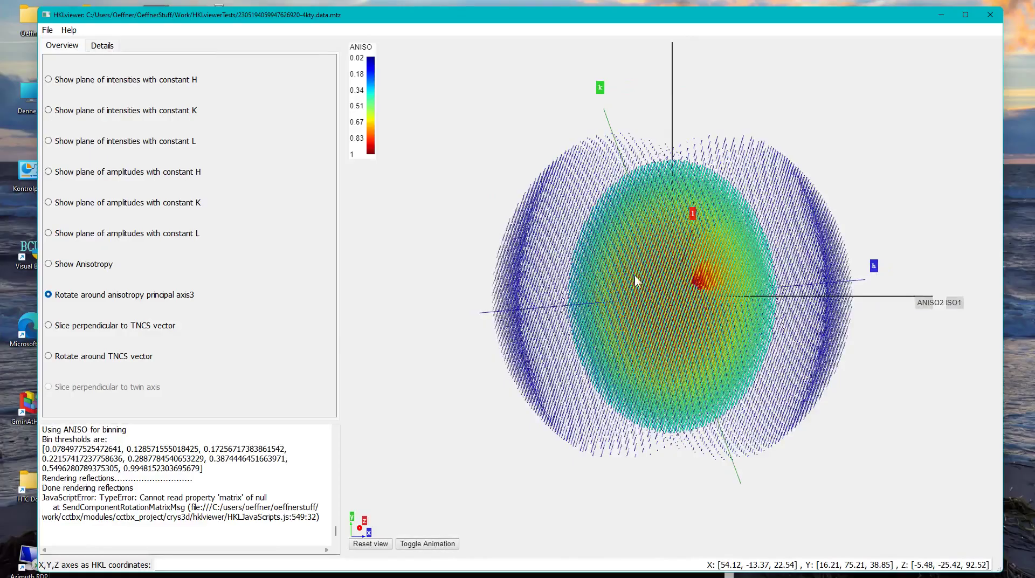
{"action": "left_click", "coordinate": [422, 546]}
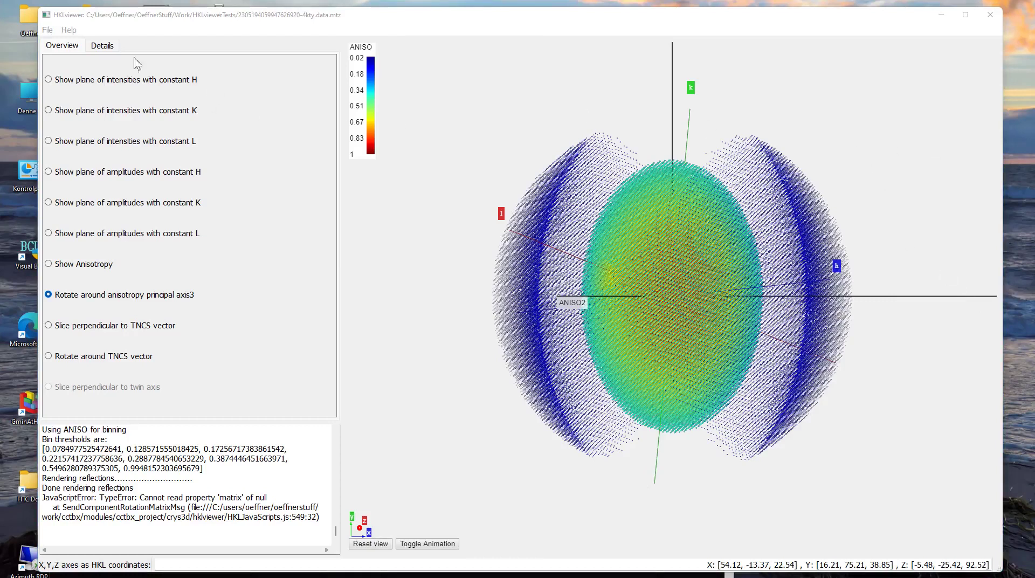
Display the TEPS dataset as 3D reflections in place of ANISO.
{"action": "left_click", "coordinate": [102, 47]}
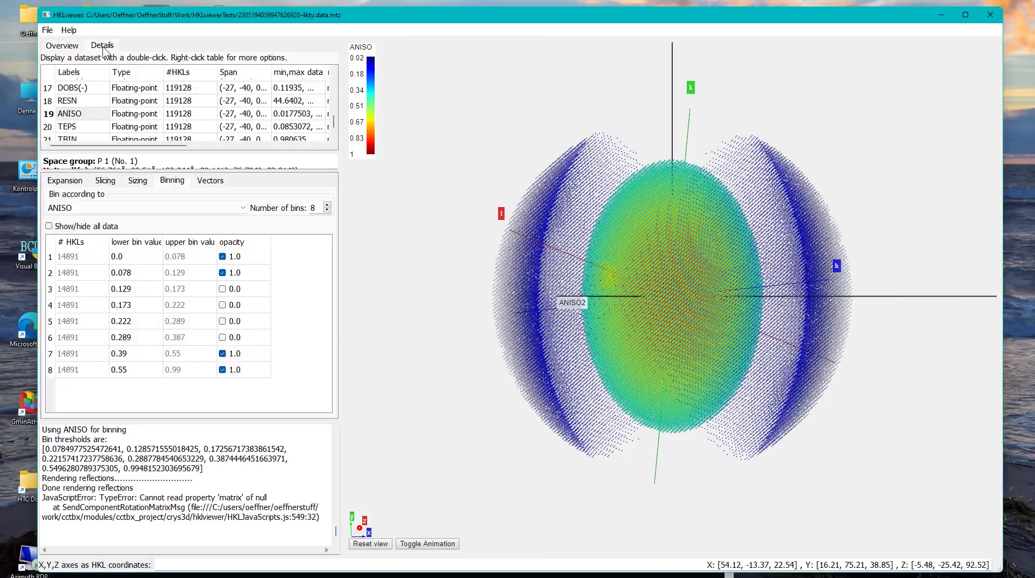
{"action": "left_click", "coordinate": [70, 126]}
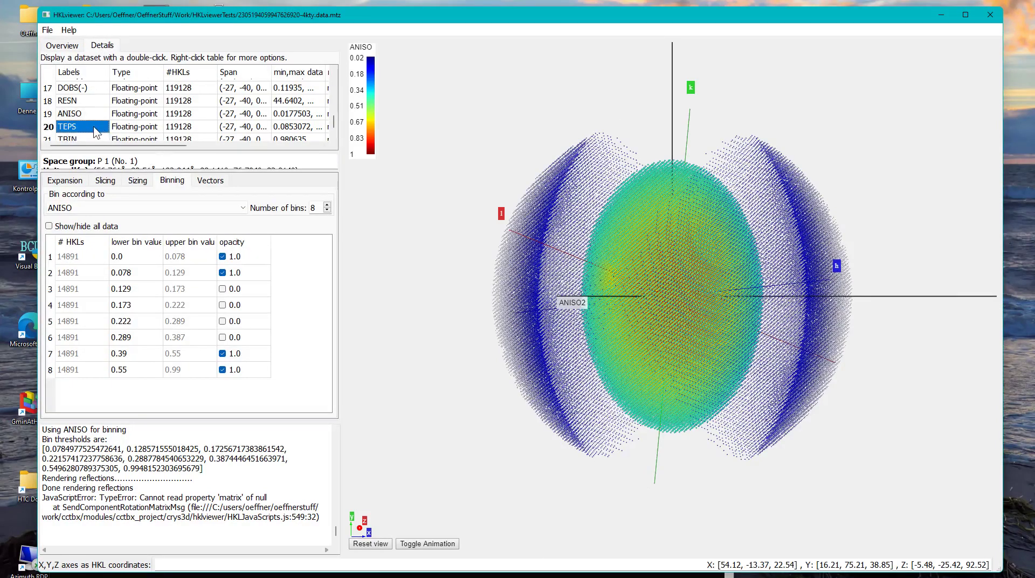
{"action": "double_click", "coordinate": [96, 132]}
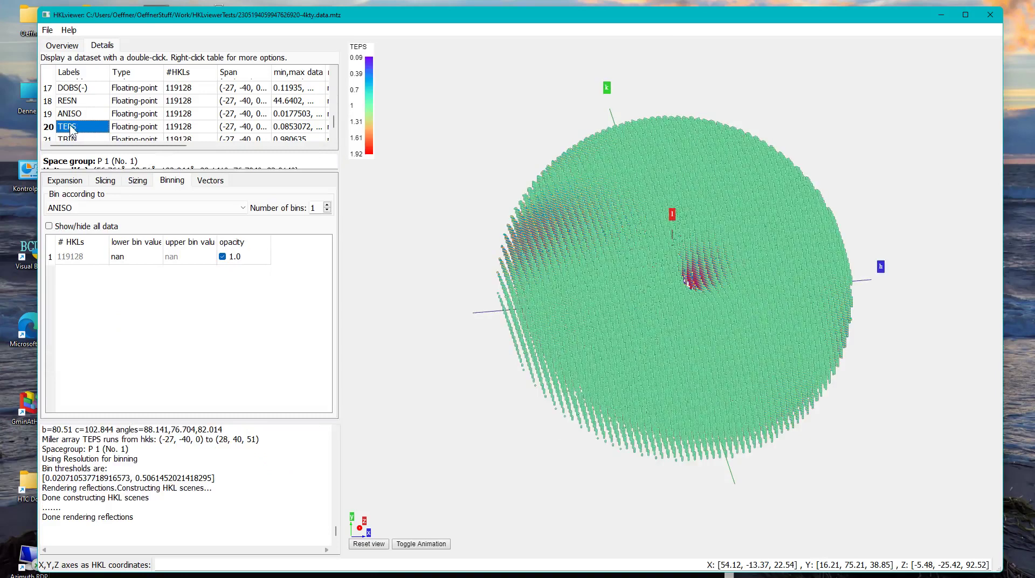
{"action": "left_click_drag", "start_coordinate": [504, 358], "coordinate": [669, 187]}
Apply the Rotate around TNCS vector preset to the TEPS reflections and inspect the slice.
{"action": "left_click", "coordinate": [60, 45]}
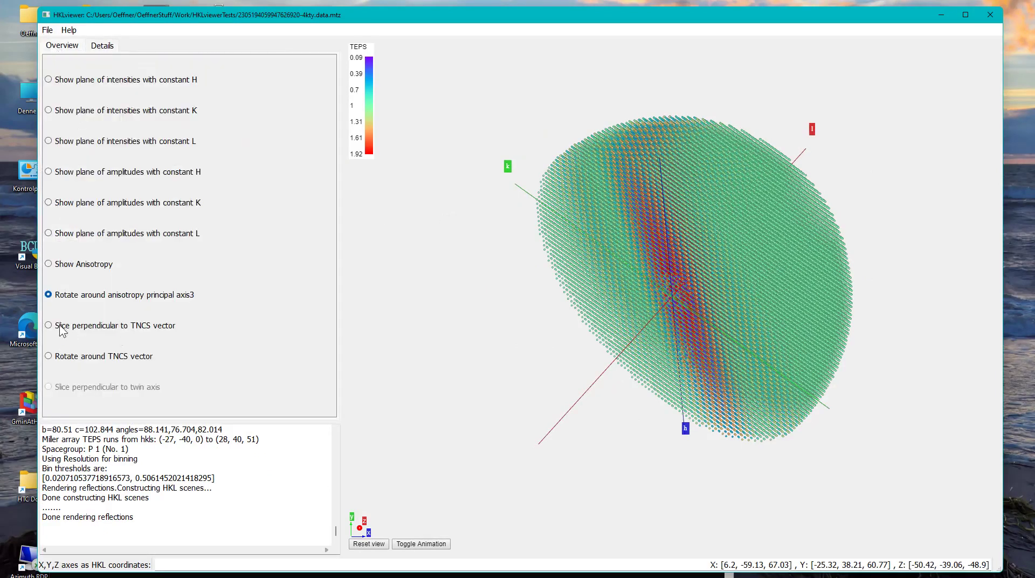
{"action": "left_click", "coordinate": [49, 356]}
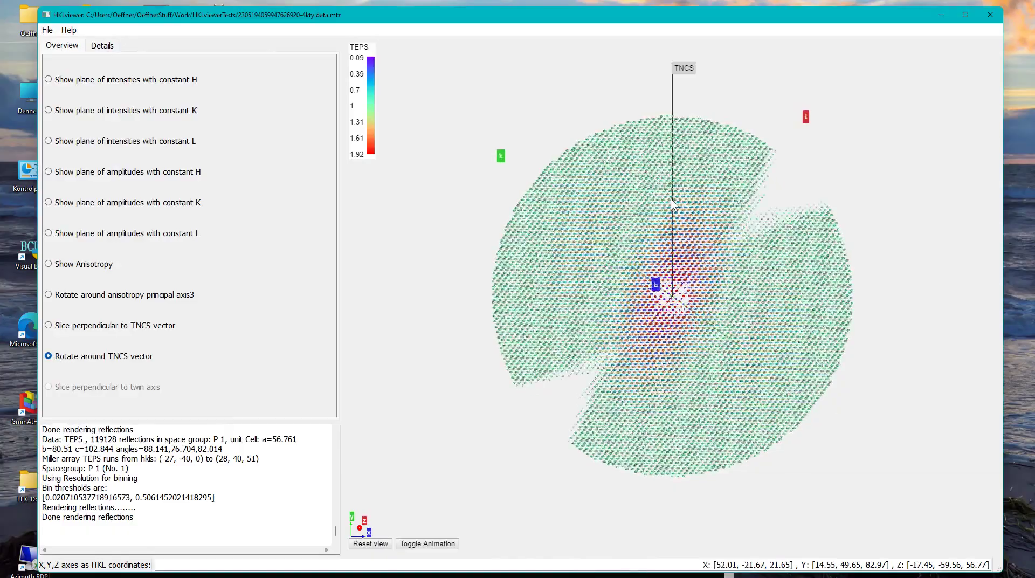
{"action": "scroll", "coordinate": [678, 236], "scroll_direction": "up", "scroll_amount": 3}
{"action": "scroll", "coordinate": [679, 236], "scroll_direction": "down", "scroll_amount": 5}
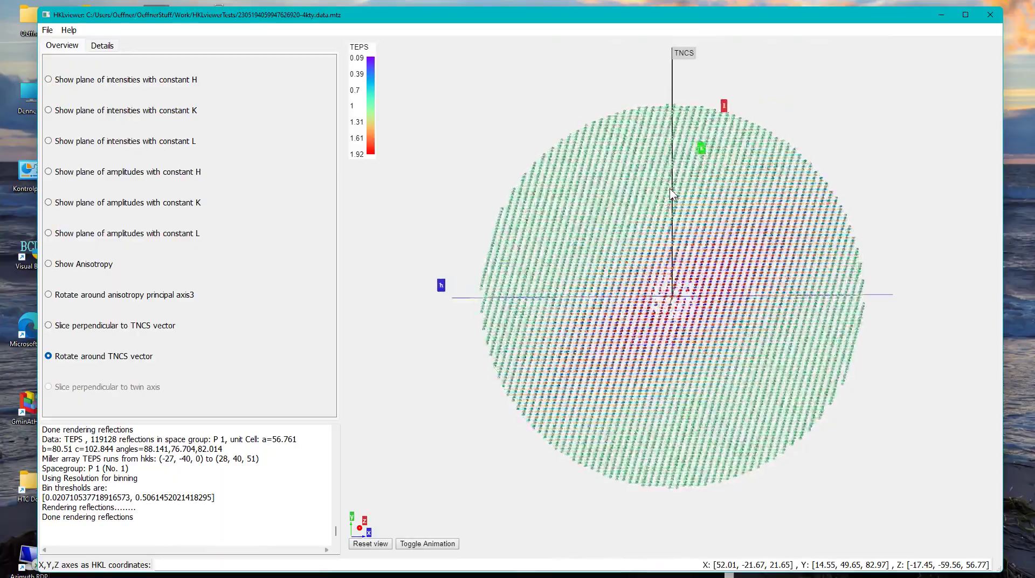
Slice the TEPS reflections perpendicular to the TNCS vector in place of the rotation around it.
{"action": "scroll", "coordinate": [674, 302], "scroll_direction": "up", "scroll_amount": 5}
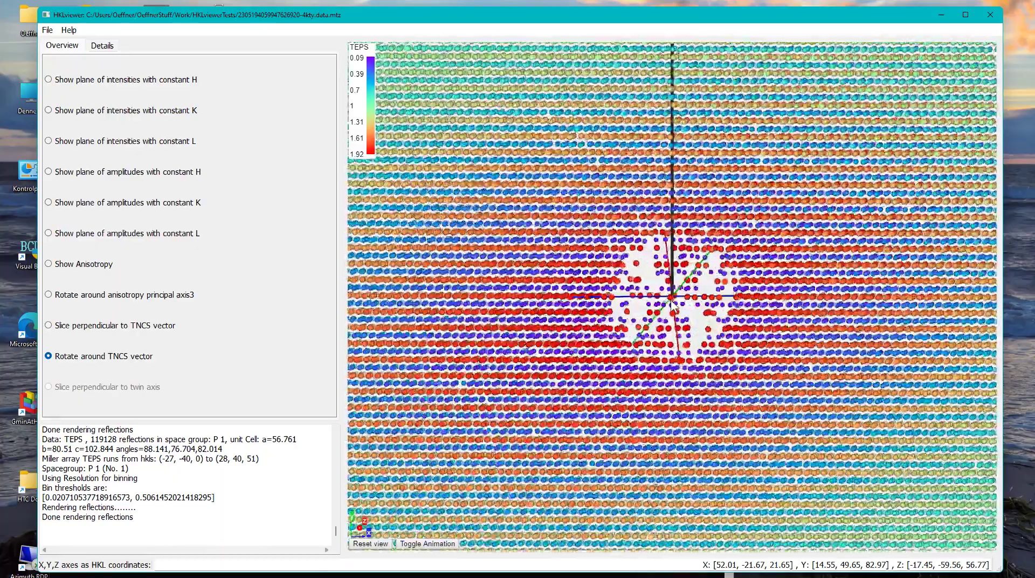
{"action": "scroll", "coordinate": [674, 313], "scroll_direction": "up", "scroll_amount": 4}
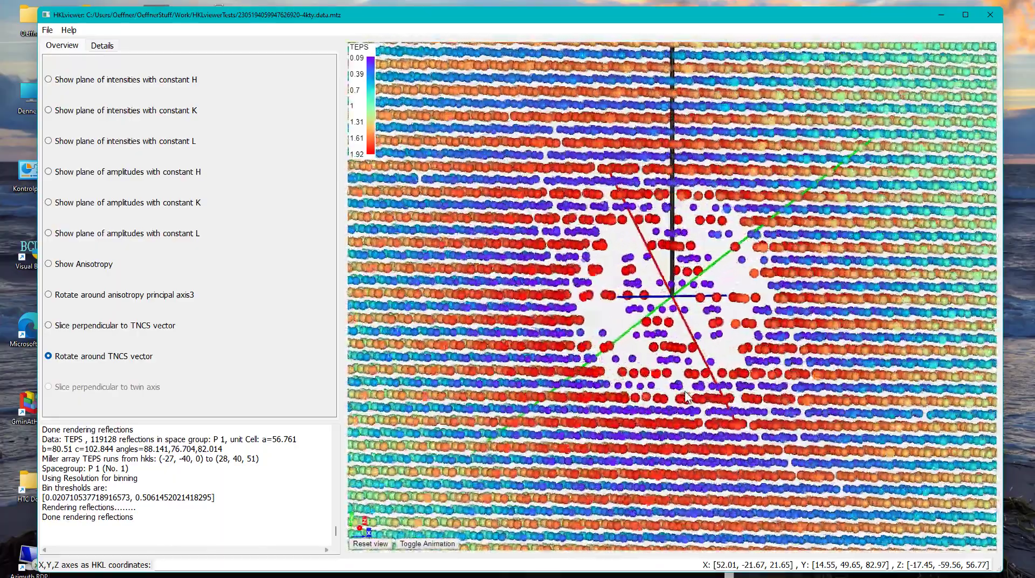
{"action": "scroll", "coordinate": [663, 270], "scroll_direction": "up", "scroll_amount": 3}
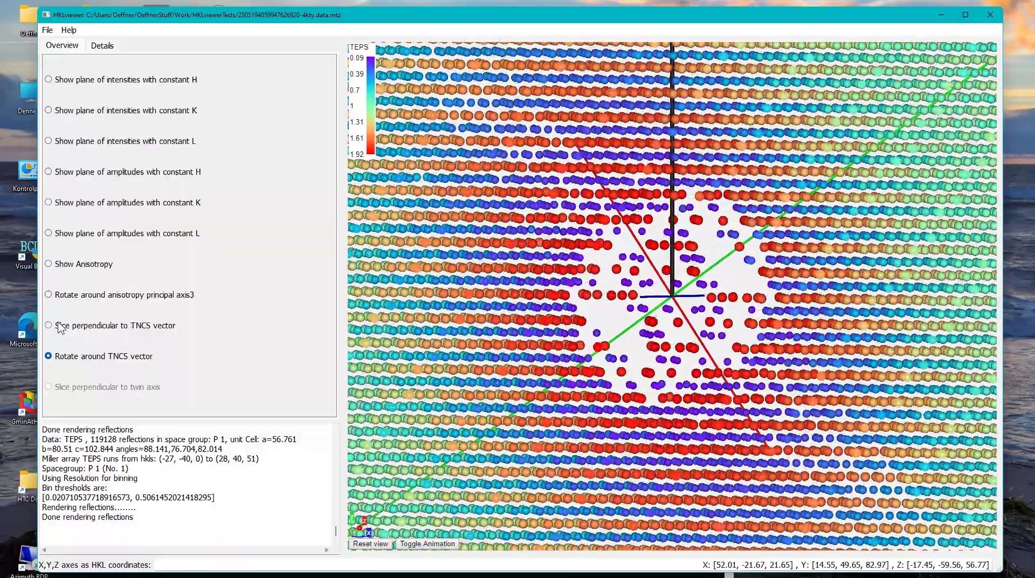
{"action": "left_click", "coordinate": [60, 327]}
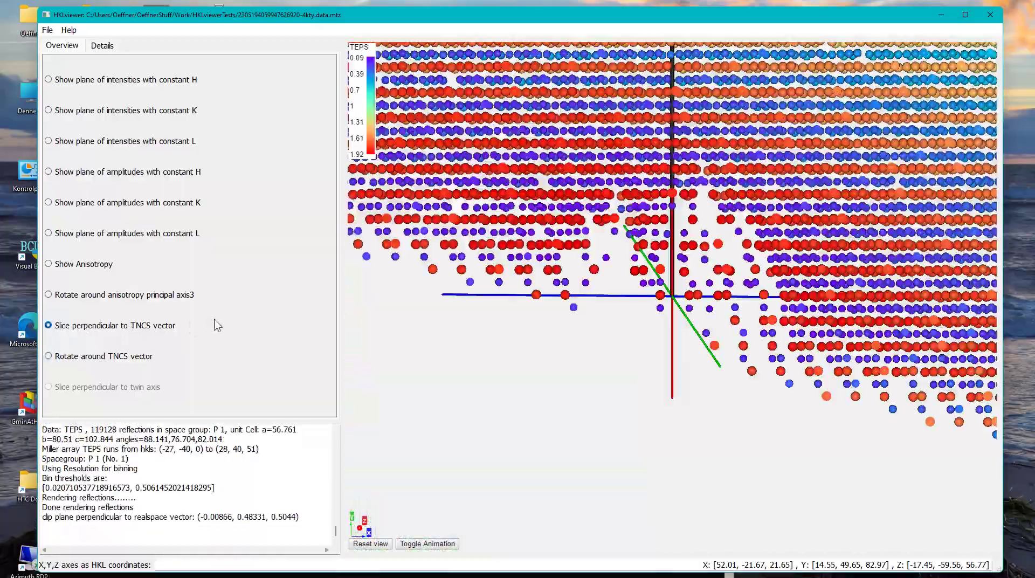
{"action": "scroll", "coordinate": [701, 269], "scroll_direction": "down", "scroll_amount": 10}
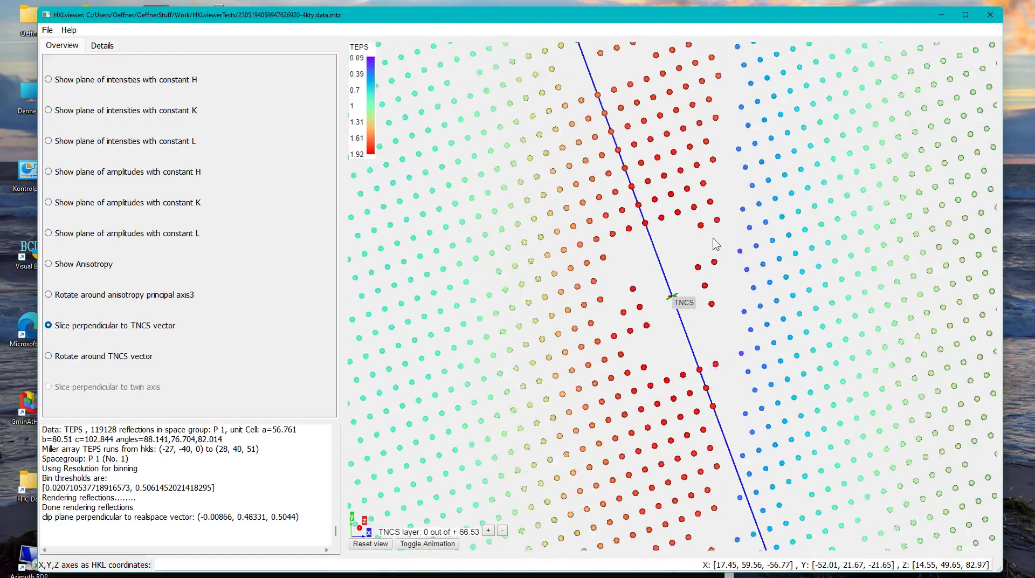
{"action": "scroll", "coordinate": [718, 205], "scroll_direction": "up", "scroll_amount": 8}
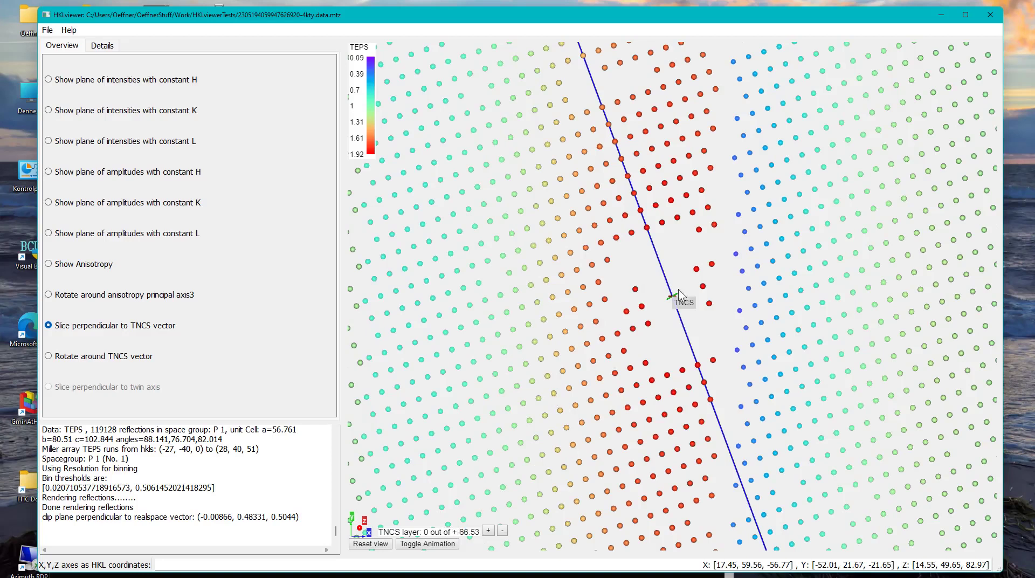
Step the TNCS slice layer by layer in the negative direction to layer -7, comparing the TEPS modulation between layers.
{"action": "left_click", "coordinate": [502, 533]}
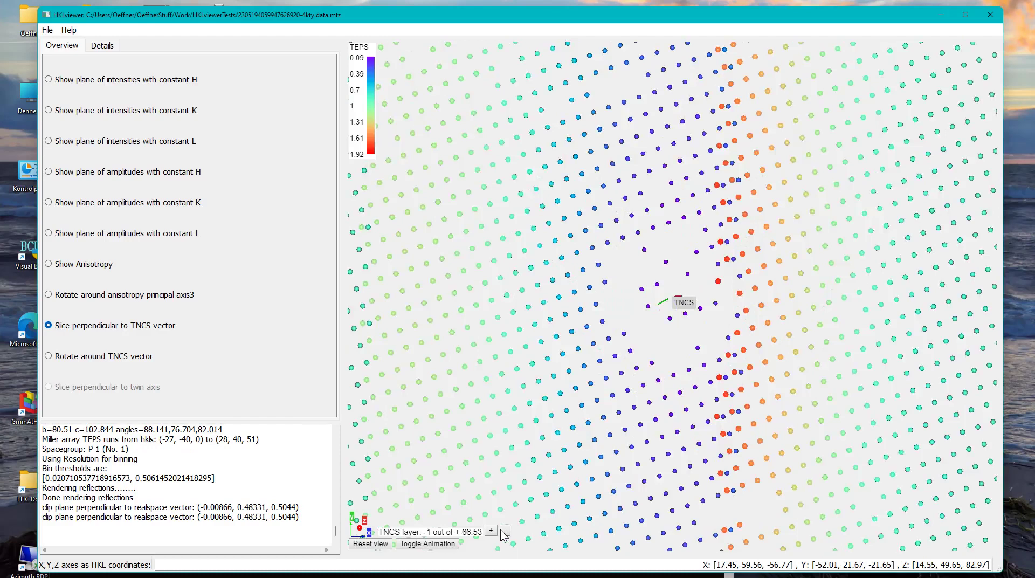
{"action": "left_click", "coordinate": [502, 533]}
{"action": "left_click", "coordinate": [504, 532]}
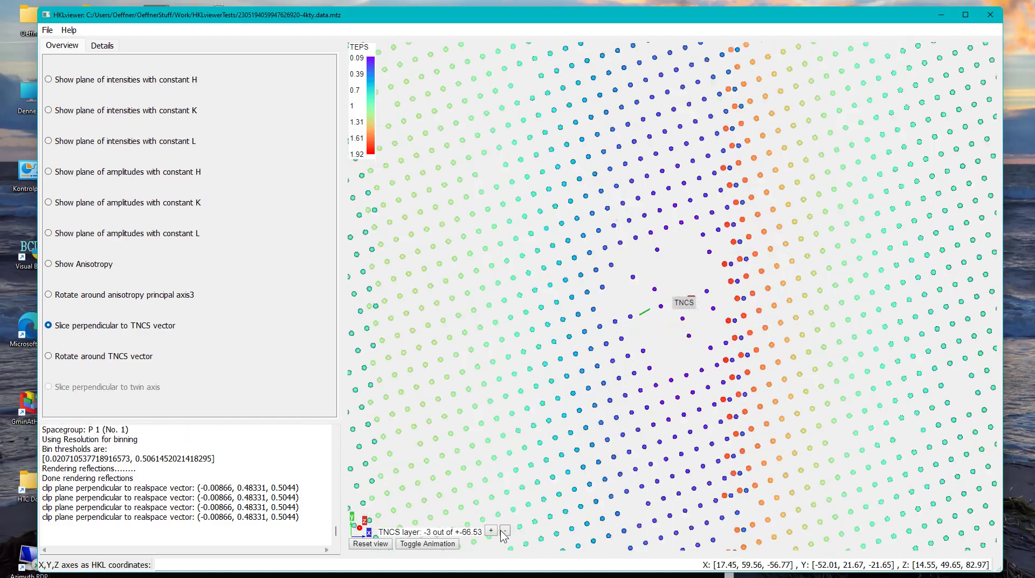
{"action": "left_click", "coordinate": [505, 532]}
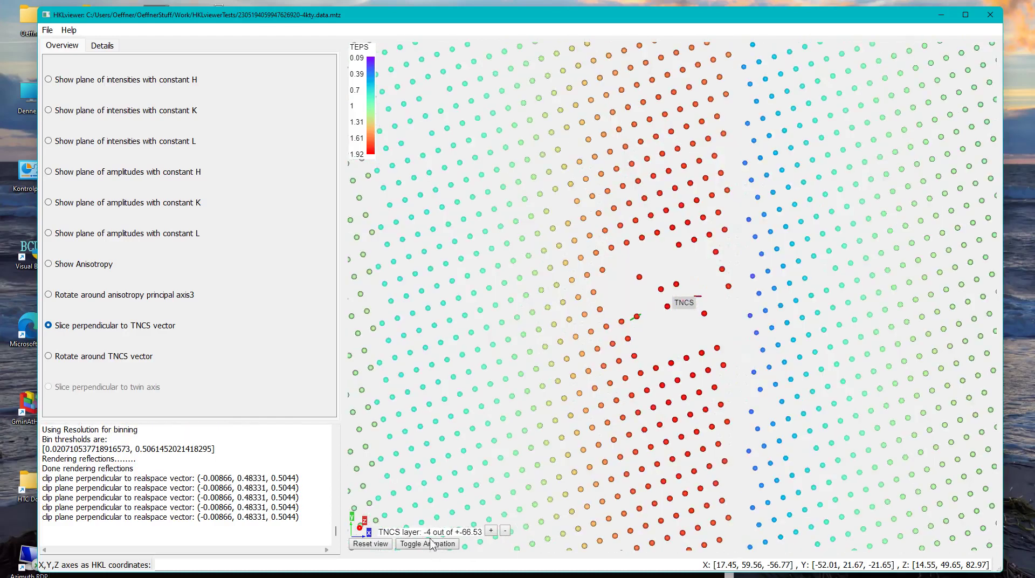
{"action": "left_click", "coordinate": [505, 532]}
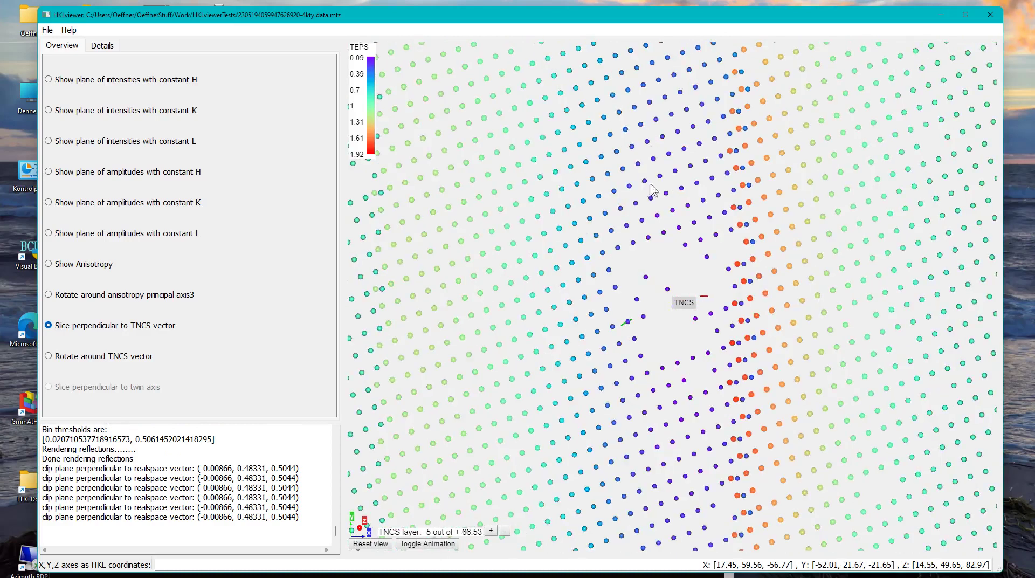
{"action": "left_click", "coordinate": [505, 532]}
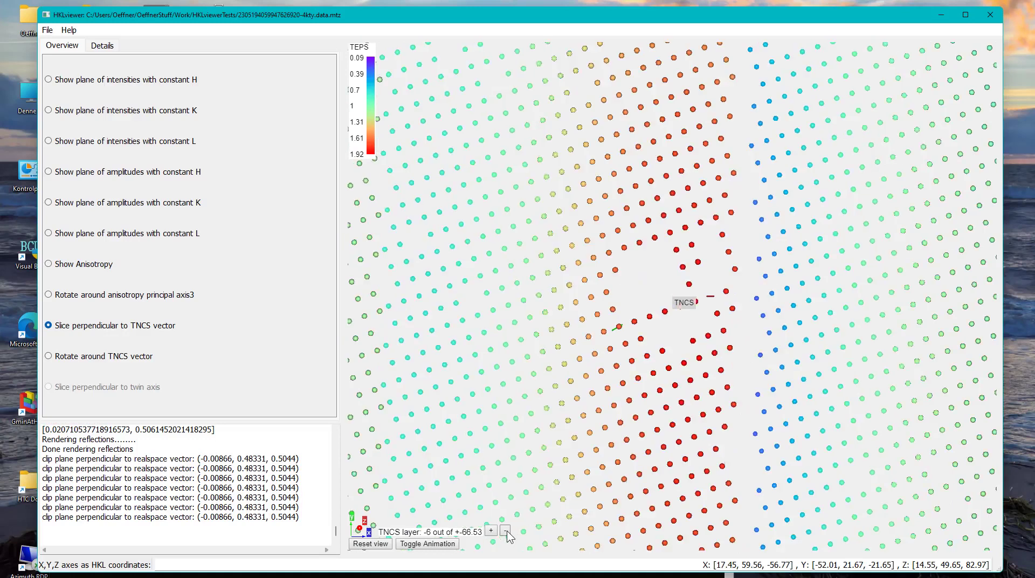
{"action": "left_click", "coordinate": [505, 532]}
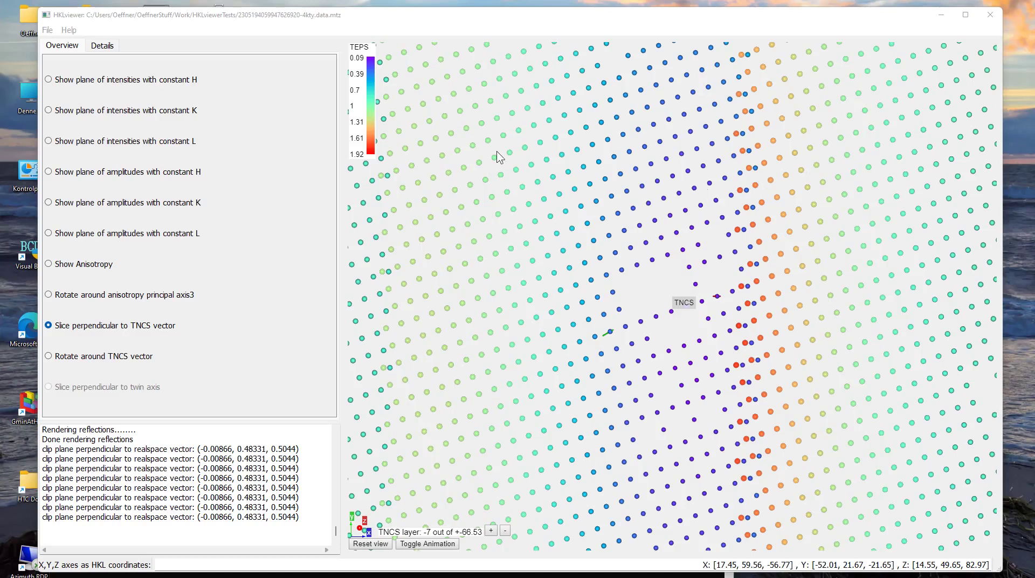
Open the reflection file porin.mtz from the HKLviewerTests folder.
{"action": "left_click", "coordinate": [48, 30]}
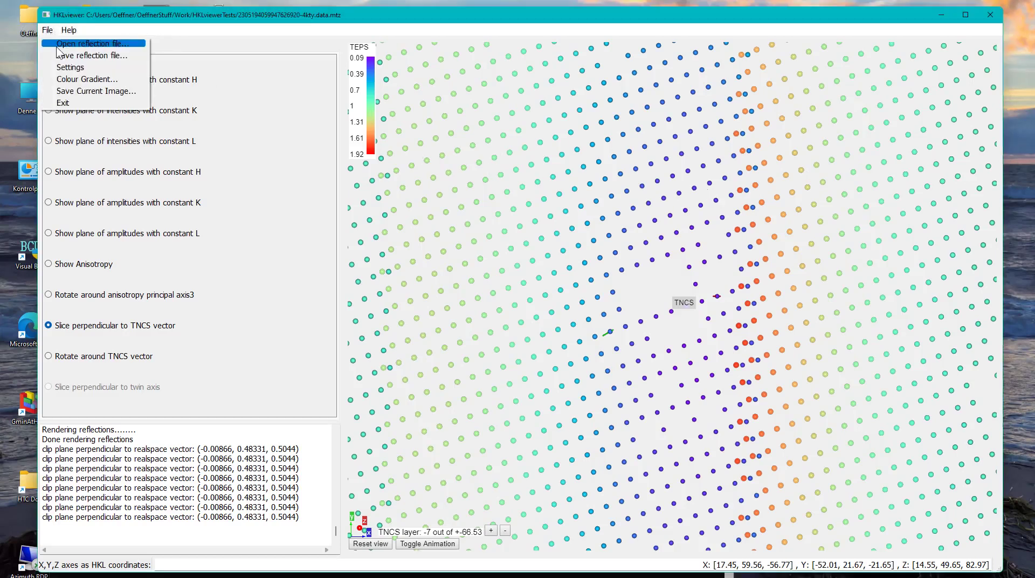
{"action": "left_click", "coordinate": [81, 44]}
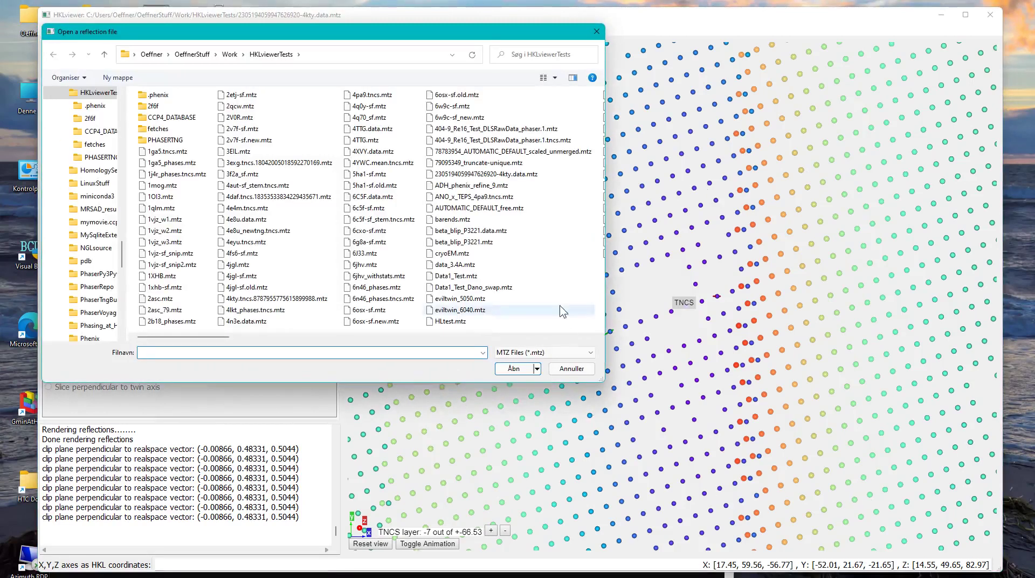
{"action": "left_click", "coordinate": [549, 339]}
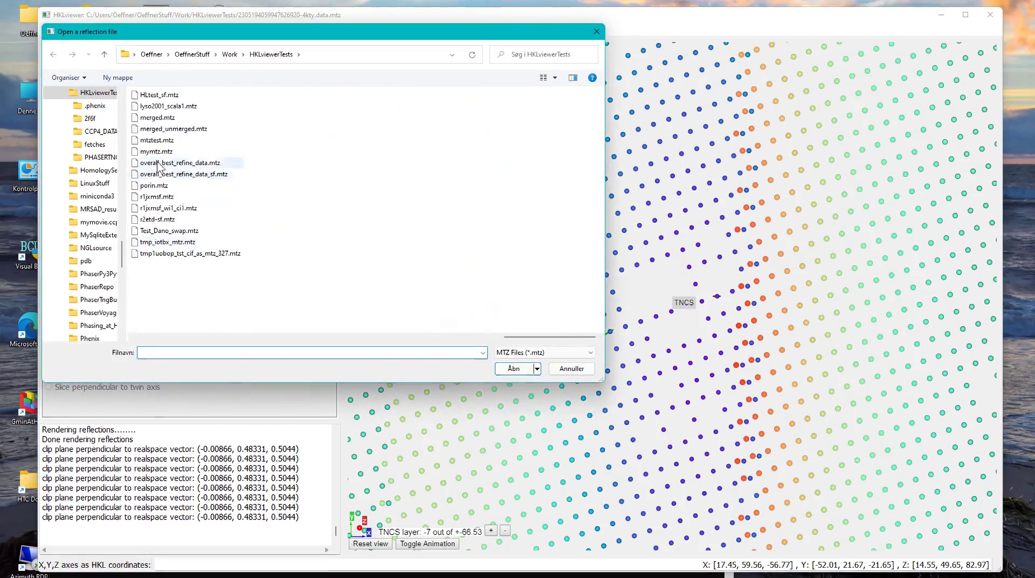
{"action": "double_click", "coordinate": [149, 186]}
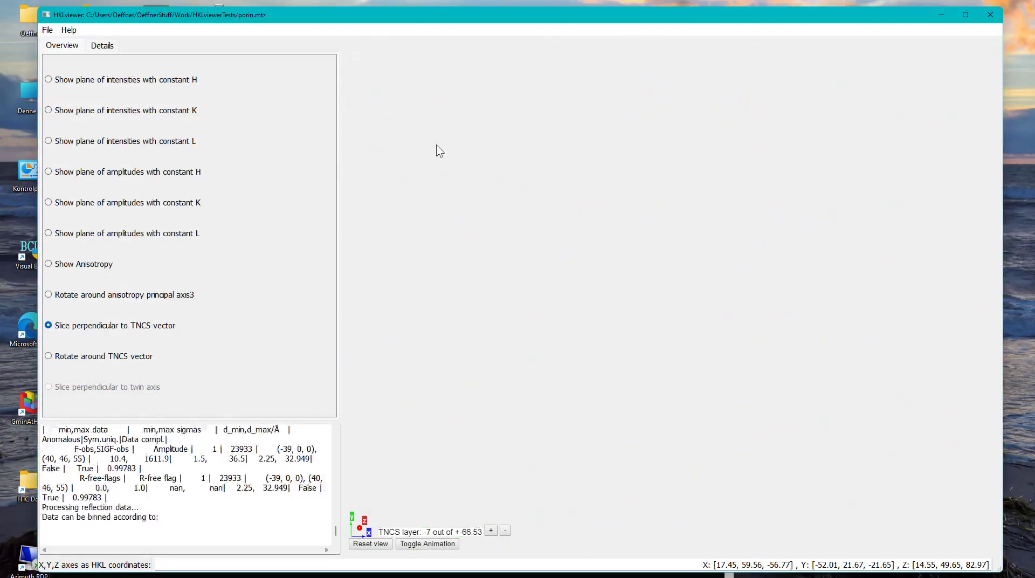
Display the F-obs,SIGF-obs amplitude dataset as 3D reflections and view it at an angle.
{"action": "left_click", "coordinate": [102, 45]}
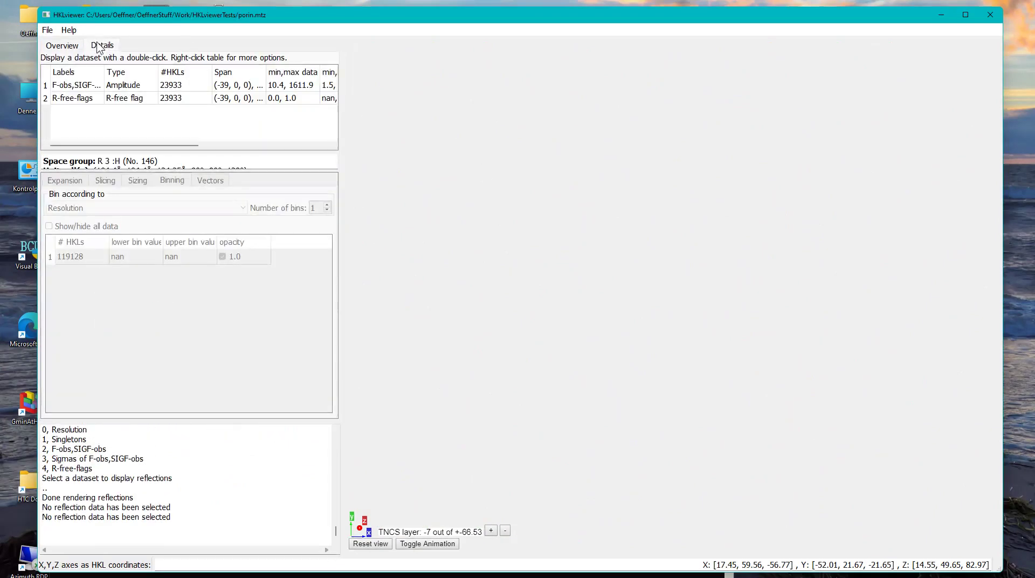
{"action": "double_click", "coordinate": [75, 87]}
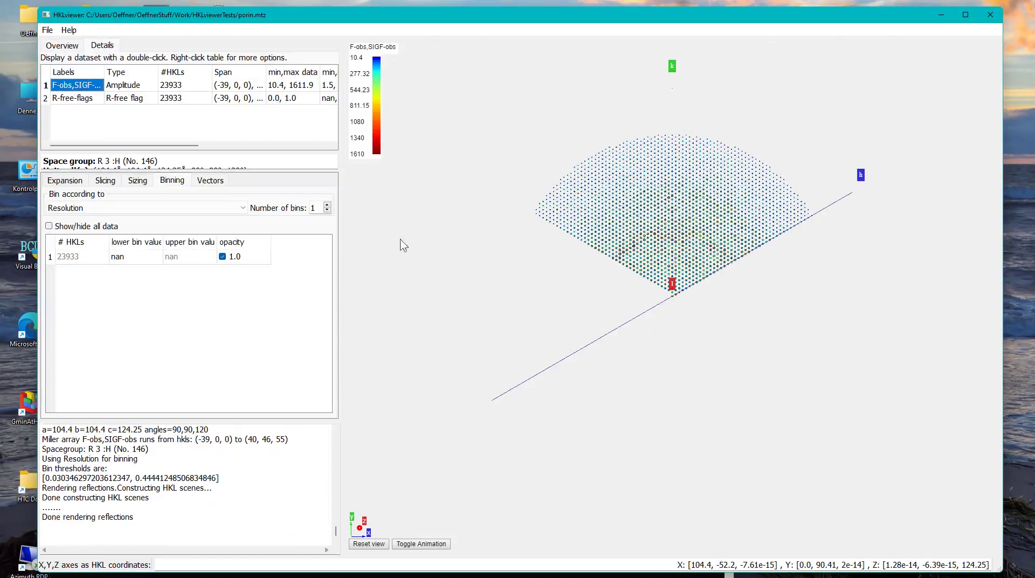
{"action": "left_click_drag", "start_coordinate": [625, 280], "coordinate": [423, 244]}
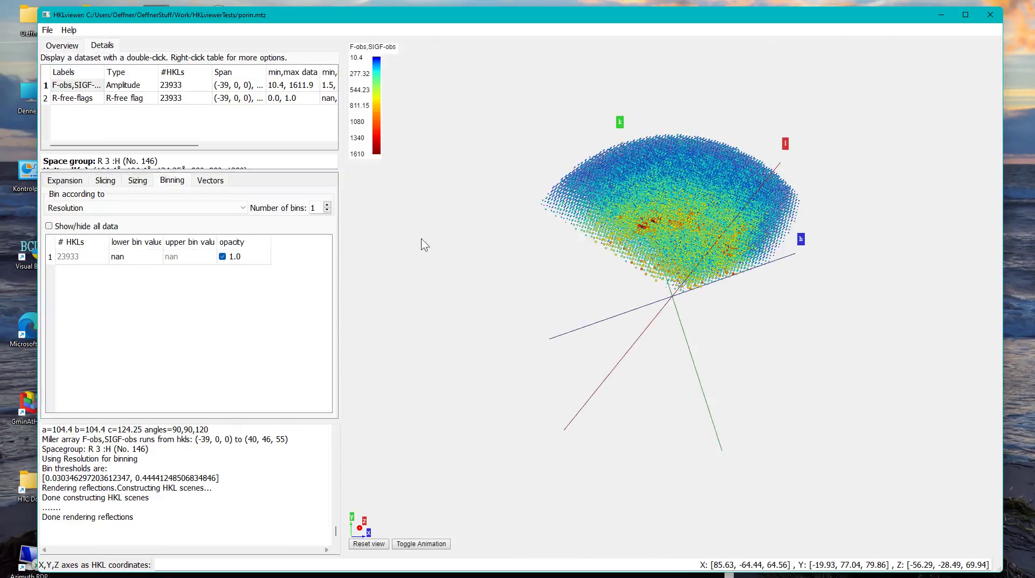
Add a new vector named mytwin, defined by the rotation operator -h-k,k,-l.
{"action": "left_click", "coordinate": [210, 183]}
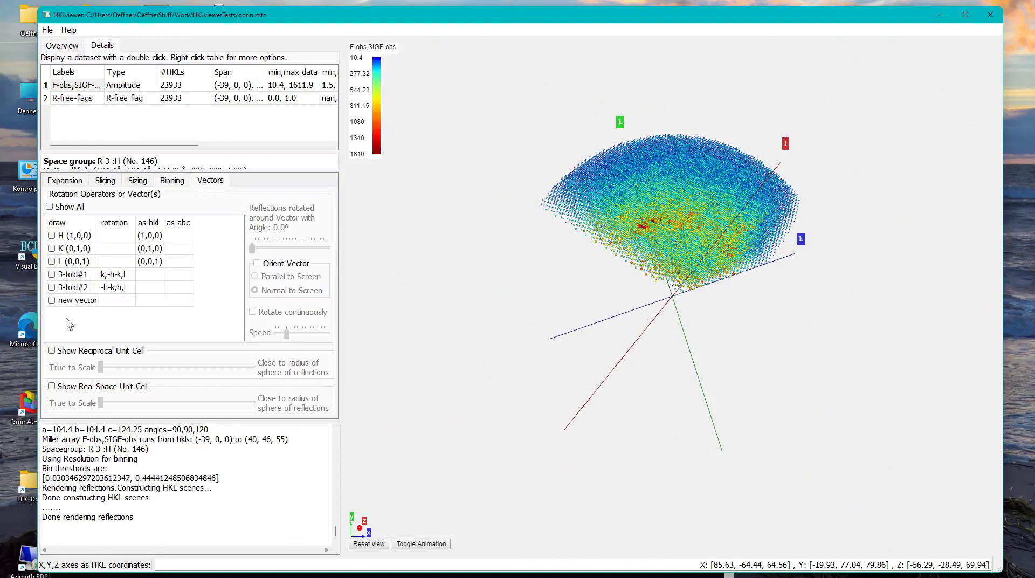
{"action": "left_click", "coordinate": [87, 305]}
{"action": "type", "text": "mytwin"}
{"action": "left_click", "coordinate": [117, 301]}
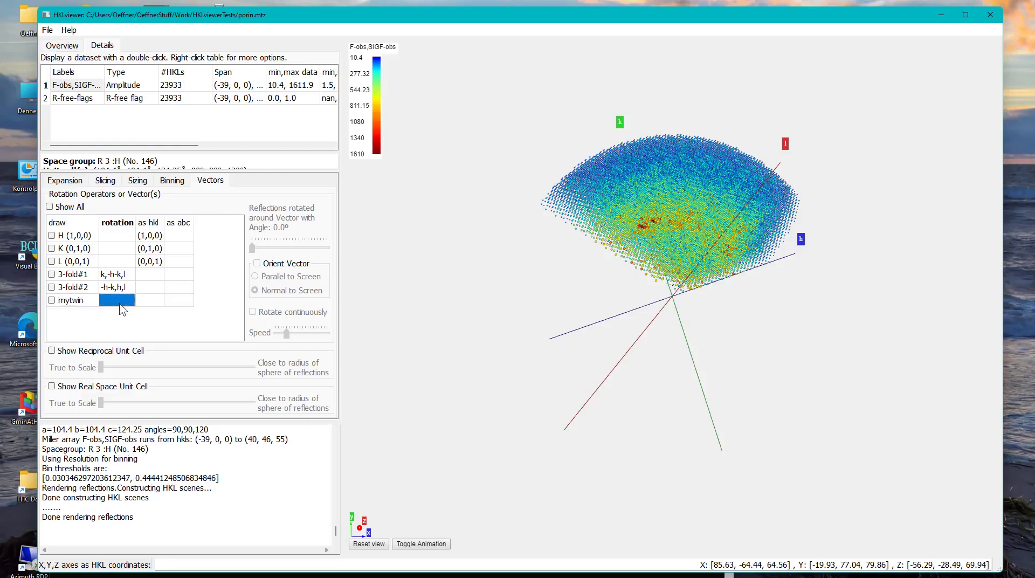
{"action": "mouse_move", "coordinate": [147, 324]}
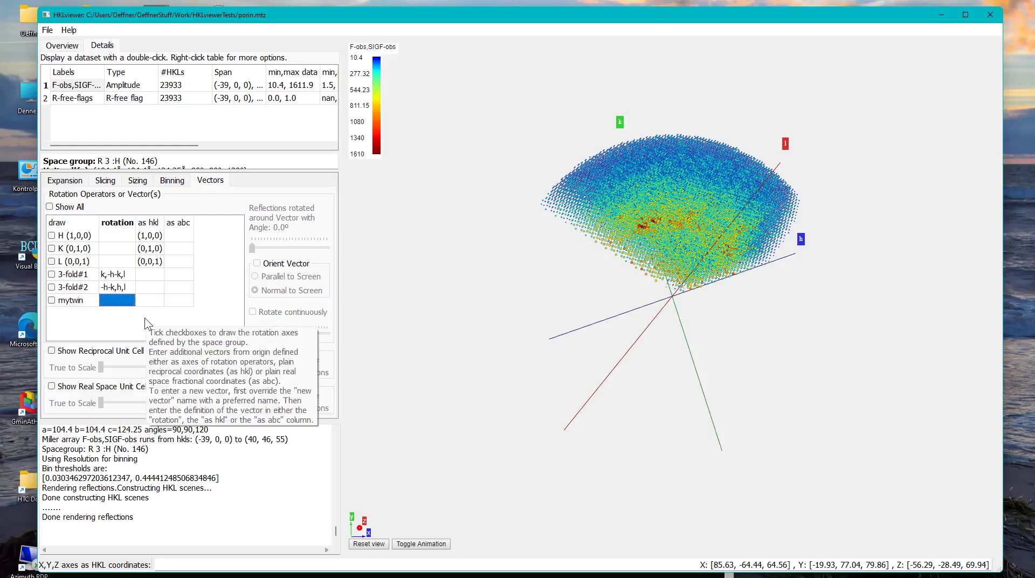
{"action": "type", "text": "-h-k,k,-l"}
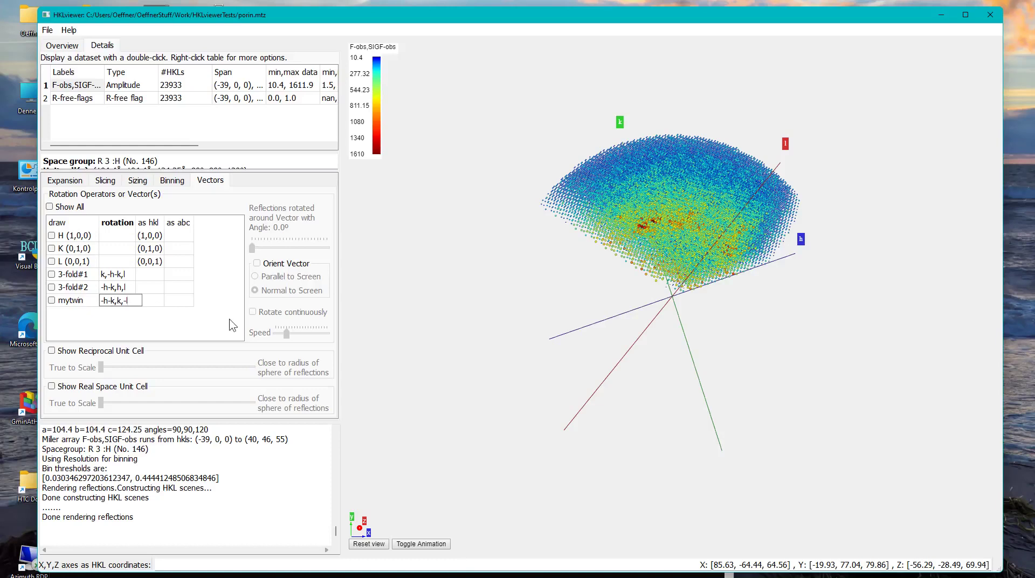
{"action": "key", "text": "Return"}
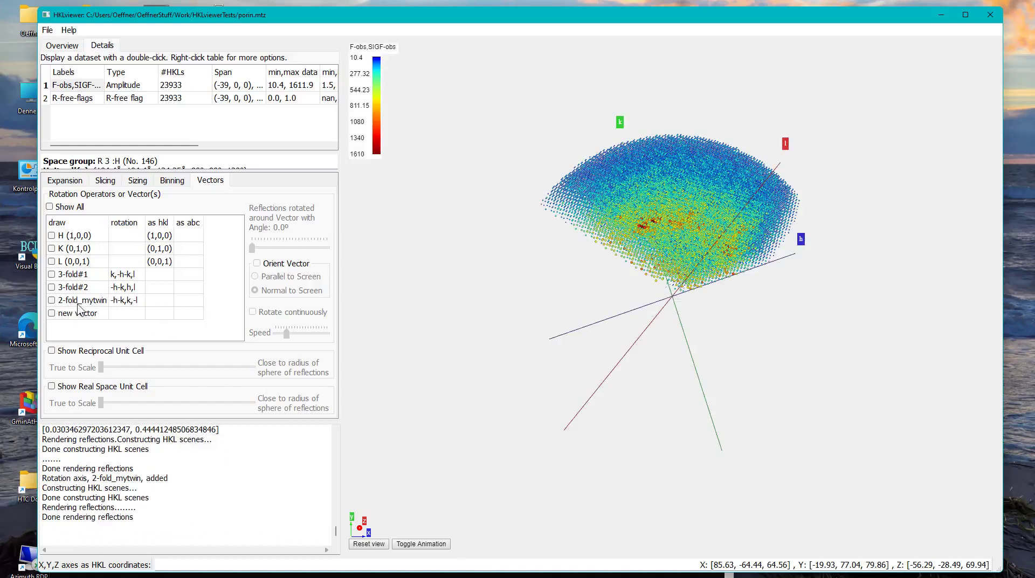
Draw the 2-fold_mytwin rotation axis among the reflections and view it from another angle.
{"action": "left_click_drag", "start_coordinate": [550, 318], "coordinate": [70, 264]}
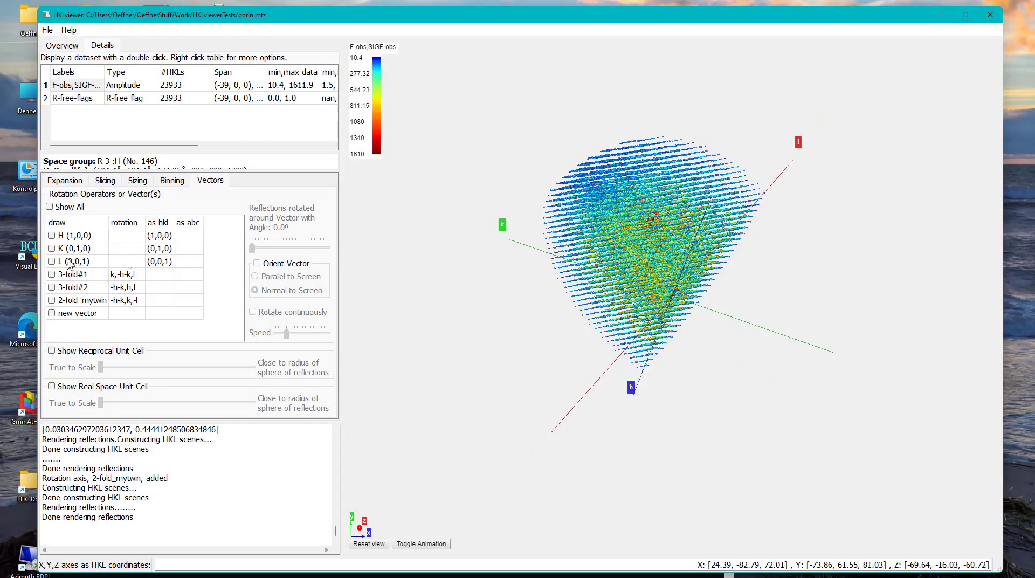
{"action": "left_click", "coordinate": [52, 300]}
{"action": "left_click_drag", "start_coordinate": [375, 278], "coordinate": [594, 253]}
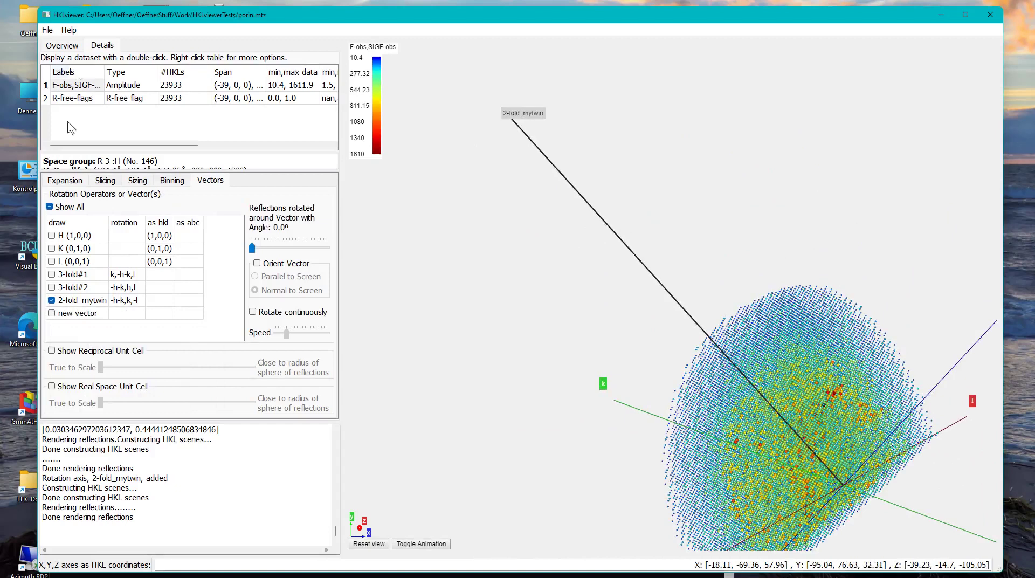
Apply the preset that slices the F-obs reflections perpendicular to the twin axis.
{"action": "left_click", "coordinate": [61, 47]}
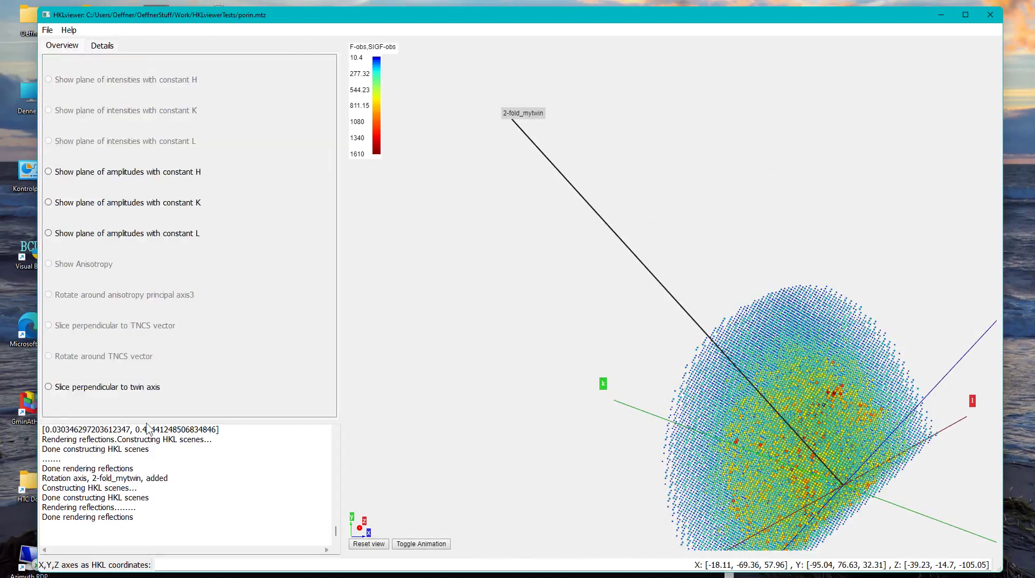
{"action": "left_click", "coordinate": [48, 387]}
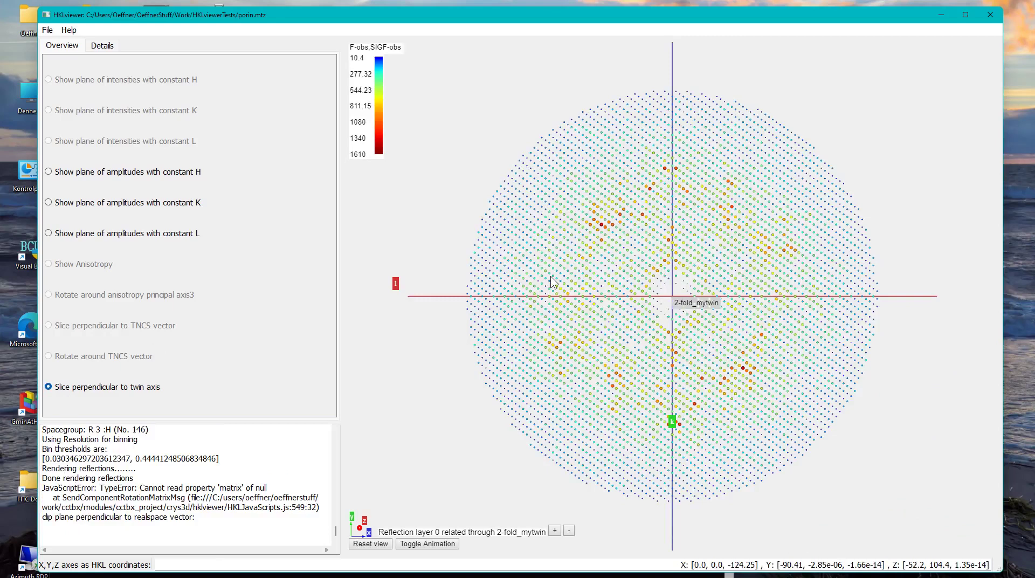
{"action": "scroll", "coordinate": [684, 323], "scroll_direction": "up", "scroll_amount": 5}
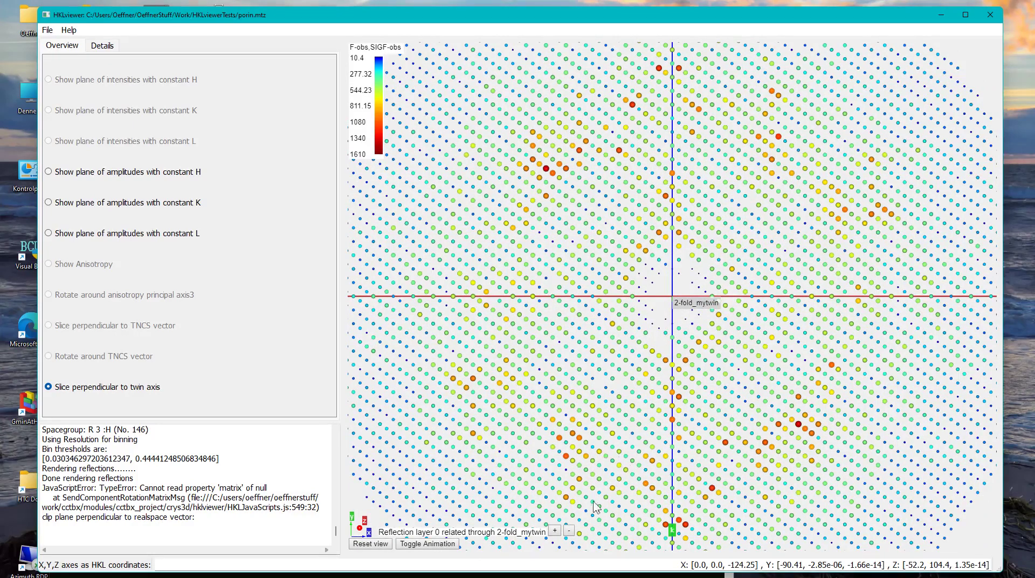
Advance the twin-axis slice one layer at a time to reflection layer 8, comparing the amplitude patterns related through 2-fold_mytwin.
{"action": "left_click", "coordinate": [554, 532]}
{"action": "left_click", "coordinate": [554, 532]}
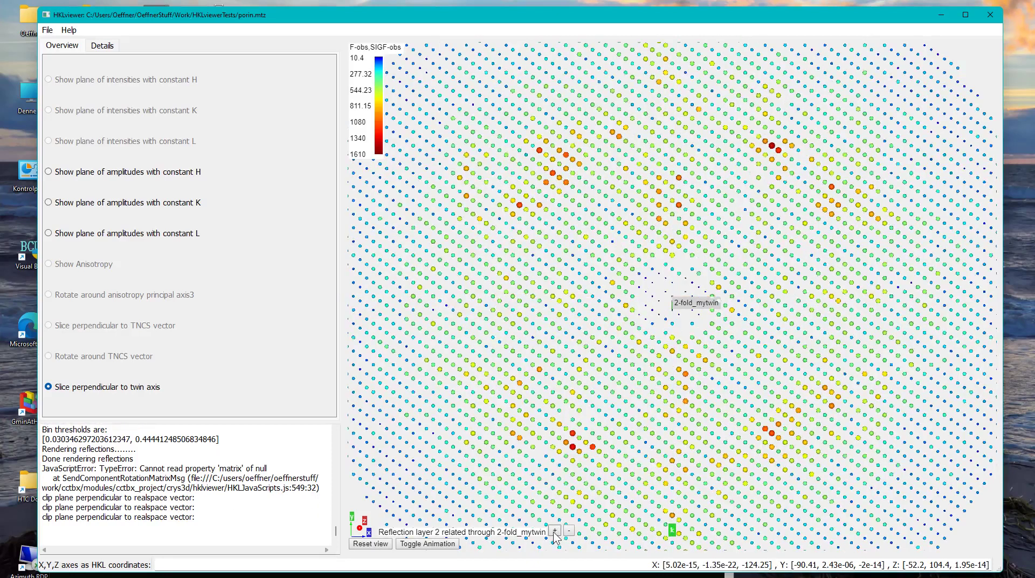
{"action": "left_click", "coordinate": [555, 531]}
{"action": "left_click", "coordinate": [554, 532]}
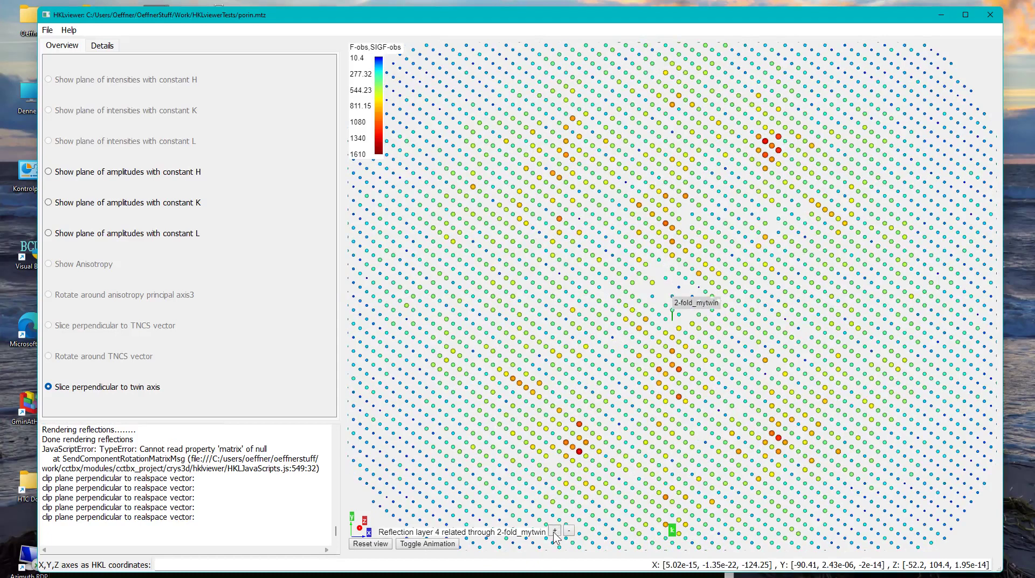
{"action": "left_click", "coordinate": [554, 532]}
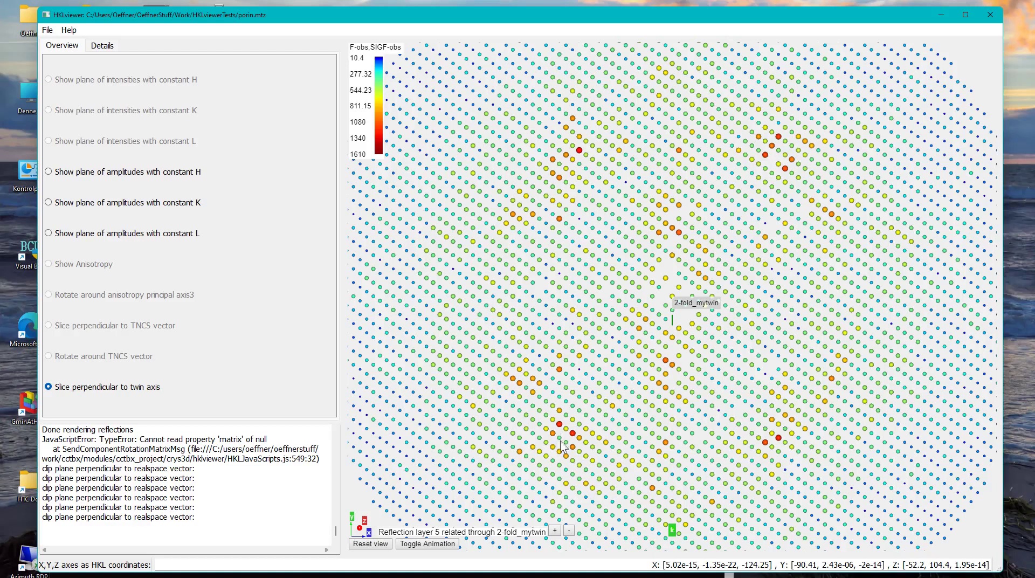
{"action": "left_click", "coordinate": [555, 531]}
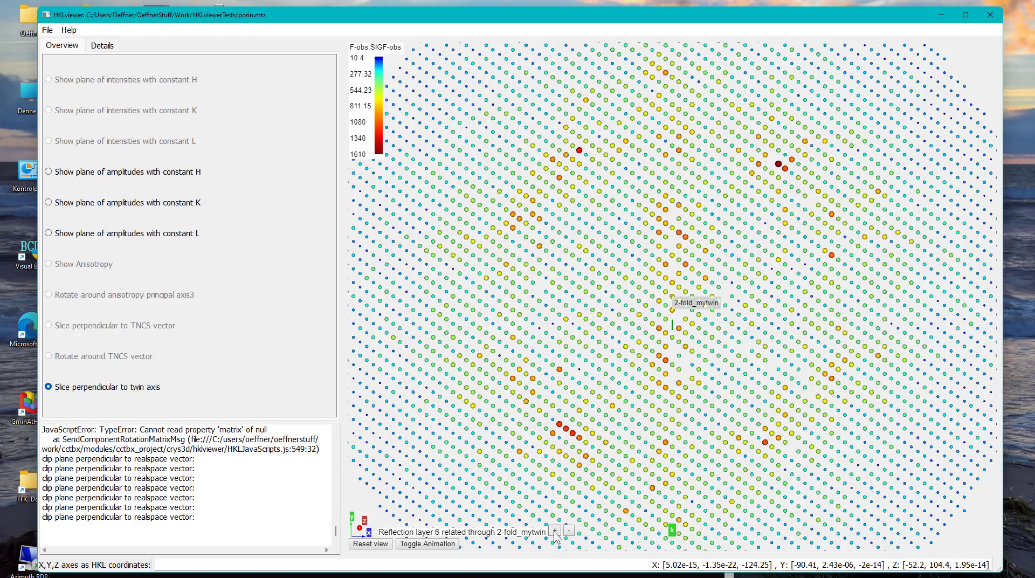
{"action": "left_click", "coordinate": [555, 531]}
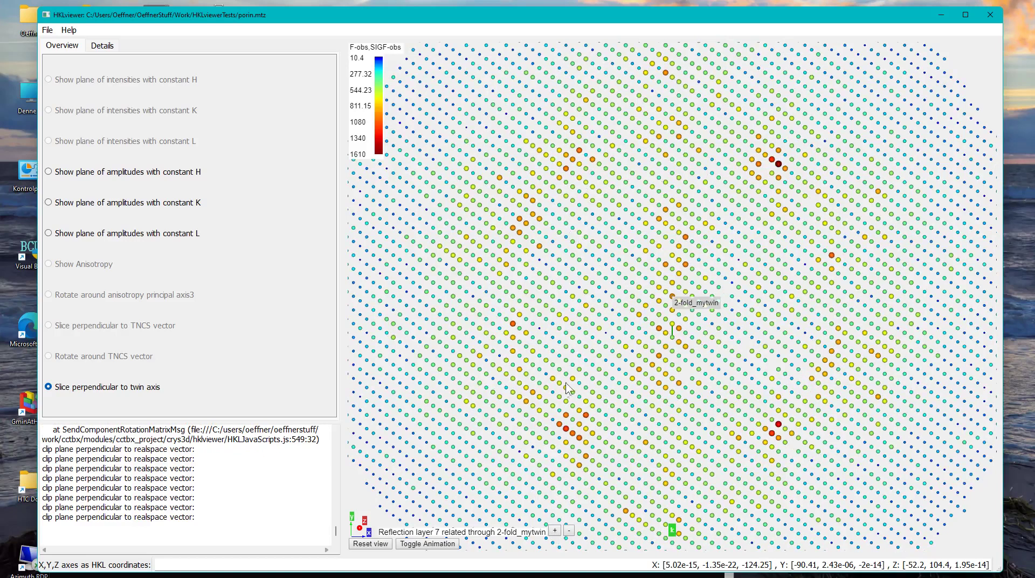
{"action": "left_click", "coordinate": [555, 531]}
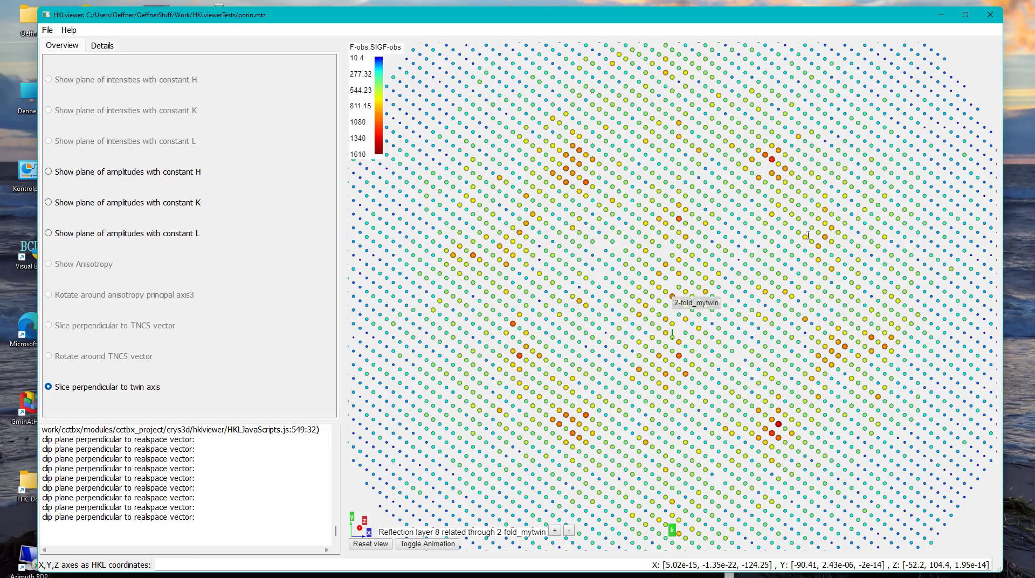
Open the table of the F-obs and SIGF-obs dataset and move it clear of the reflection slice.
{"action": "scroll", "coordinate": [565, 242], "scroll_direction": "up", "scroll_amount": 5}
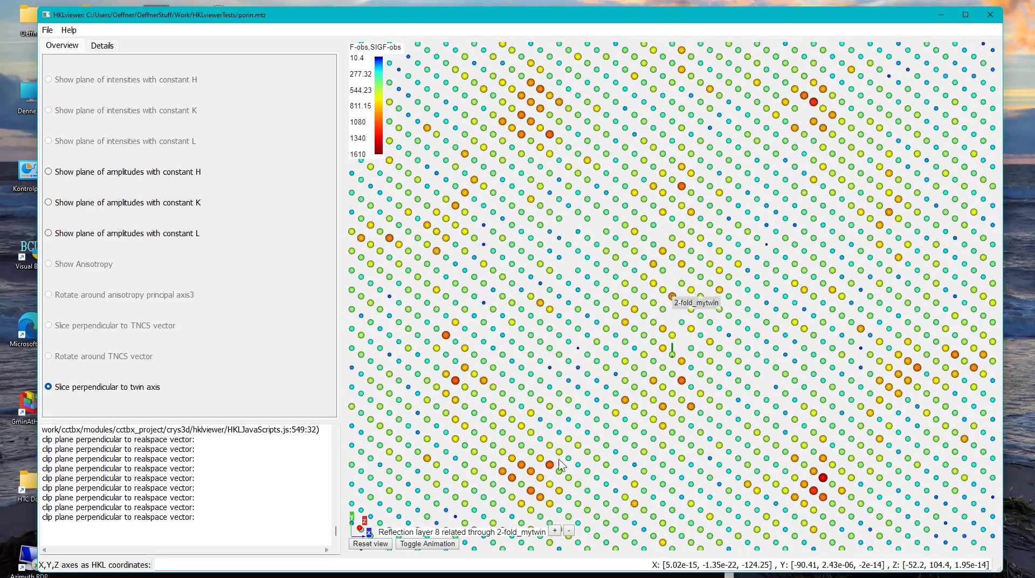
{"action": "left_click", "coordinate": [101, 46]}
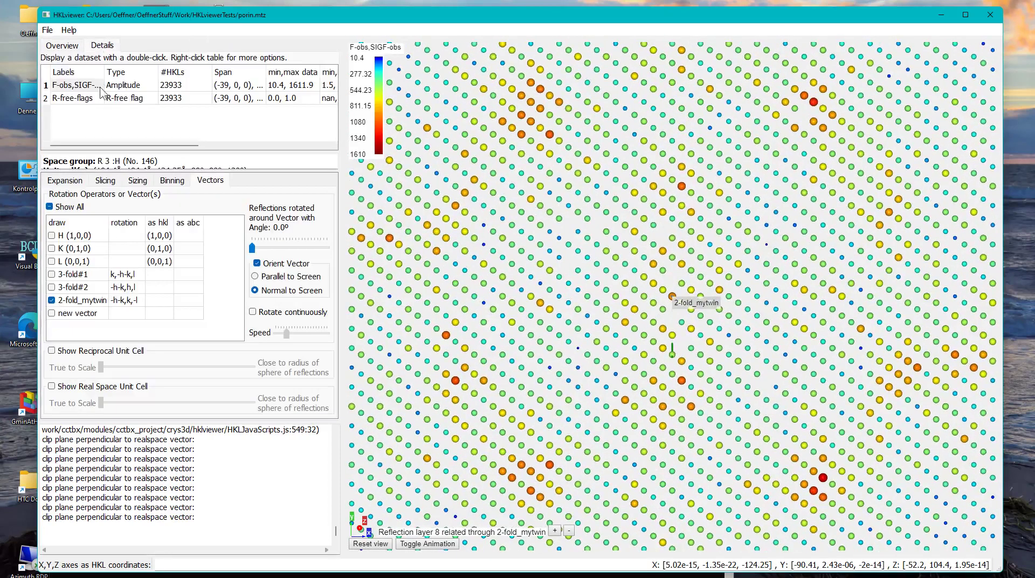
{"action": "right_click", "coordinate": [84, 82]}
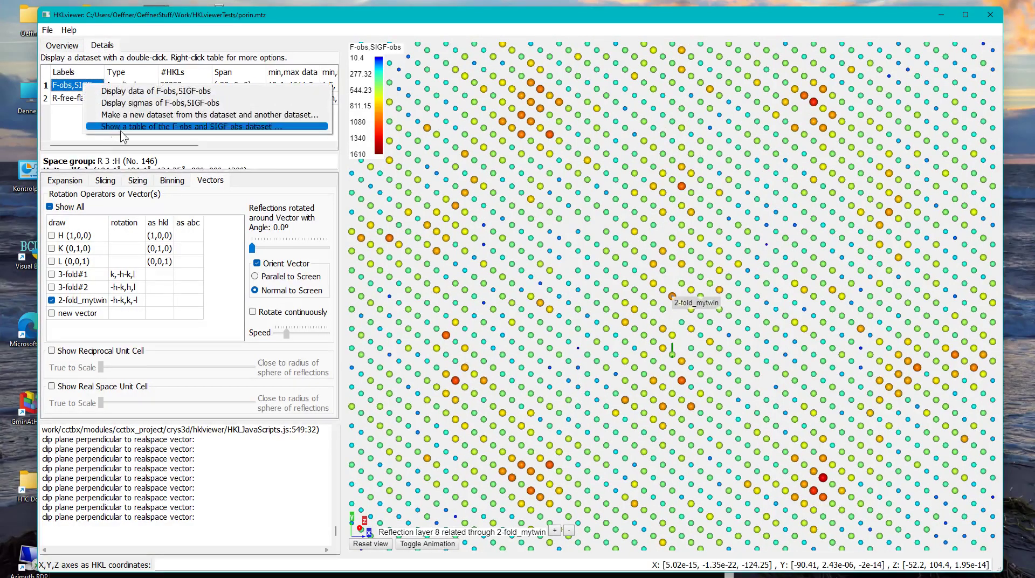
{"action": "left_click", "coordinate": [115, 127]}
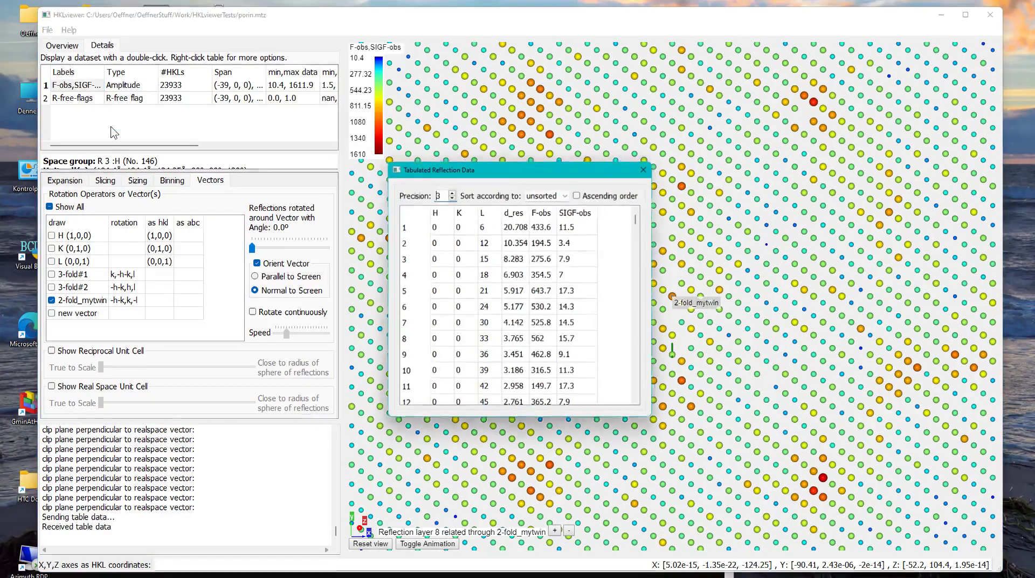
{"action": "left_click_drag", "start_coordinate": [501, 177], "coordinate": [187, 204]}
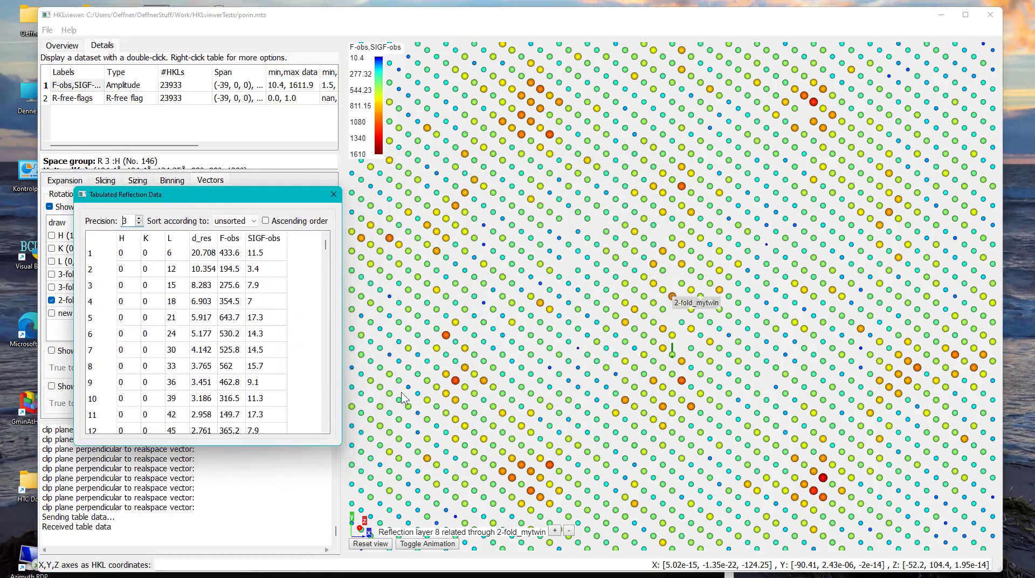
Locate reflection 8,9,17 in the table, read the amplitude of its twin-related mate -17,9,-17 in the slice, and close the table.
{"action": "left_click", "coordinate": [512, 463]}
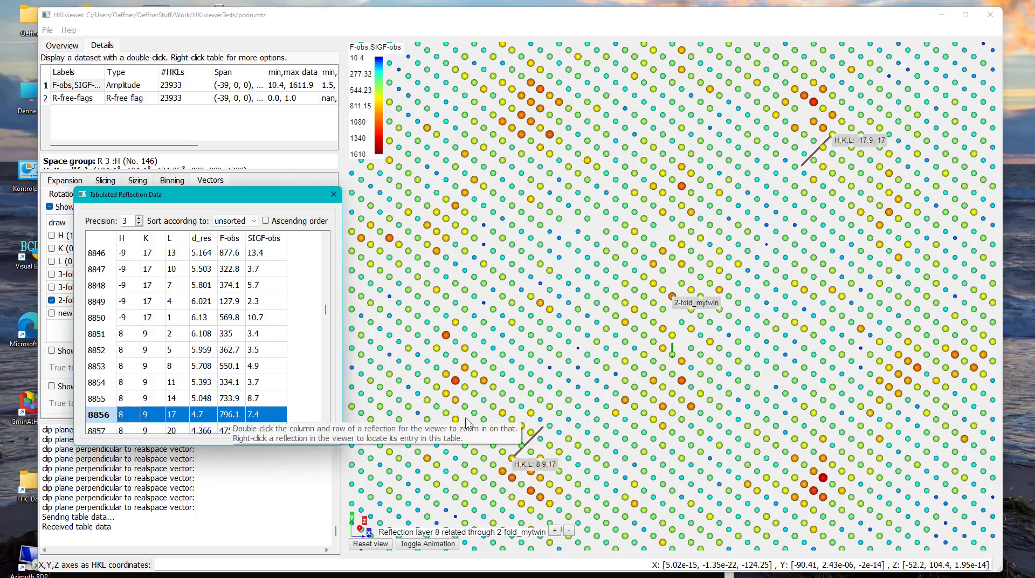
{"action": "left_click", "coordinate": [835, 138]}
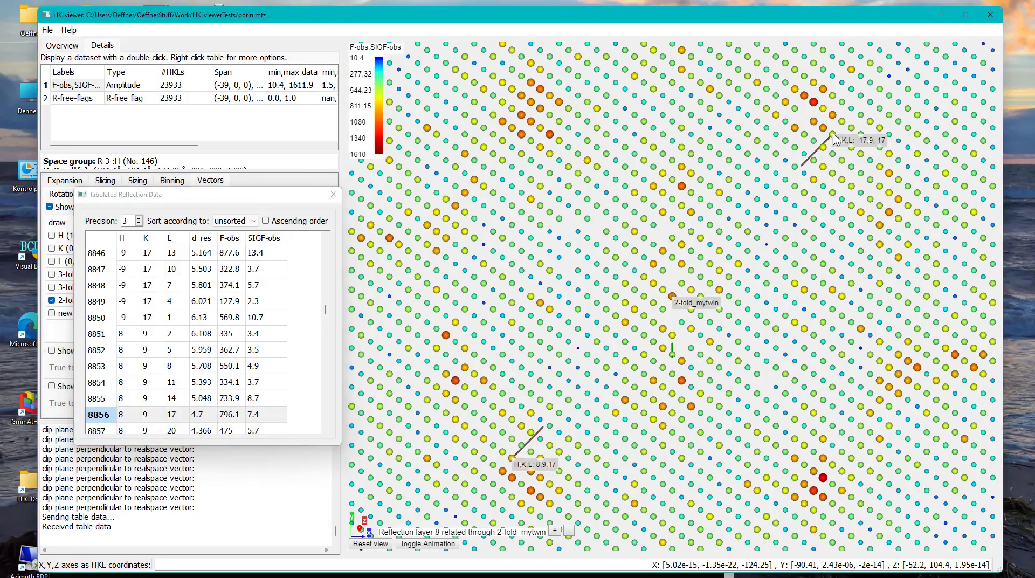
{"action": "mouse_move", "coordinate": [832, 131]}
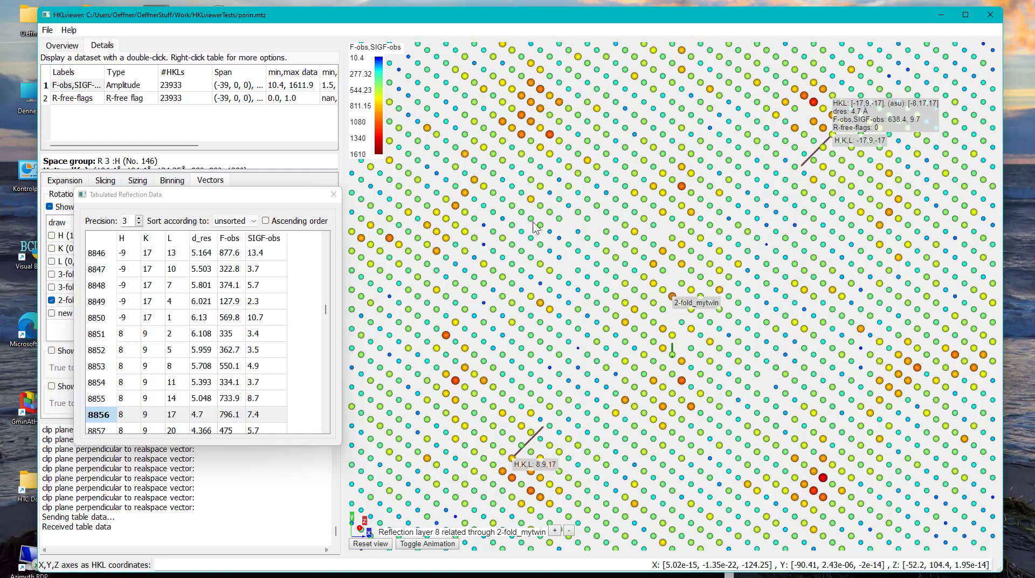
{"action": "left_click", "coordinate": [334, 195]}
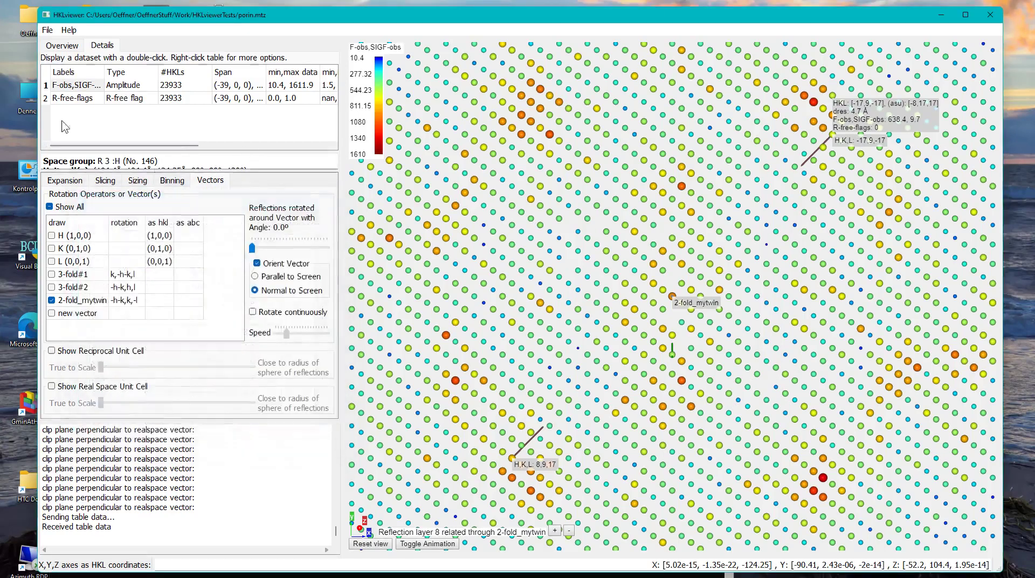
Return to the preset overview and examine the preset button definitions in .HKLviewerButtons.py in Visual Studio.
{"action": "left_click", "coordinate": [61, 48]}
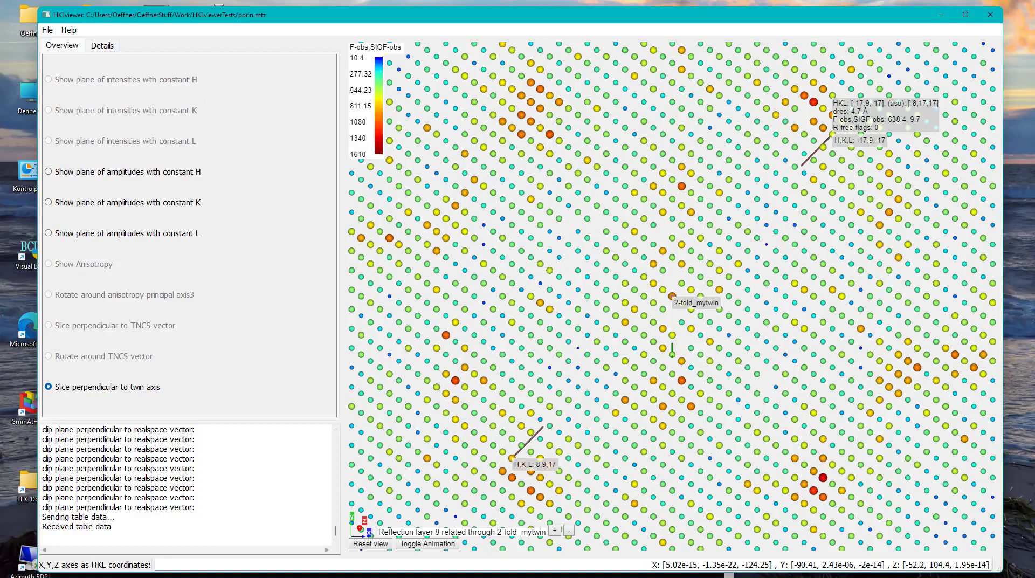
{"action": "key", "text": "alt+Tab"}
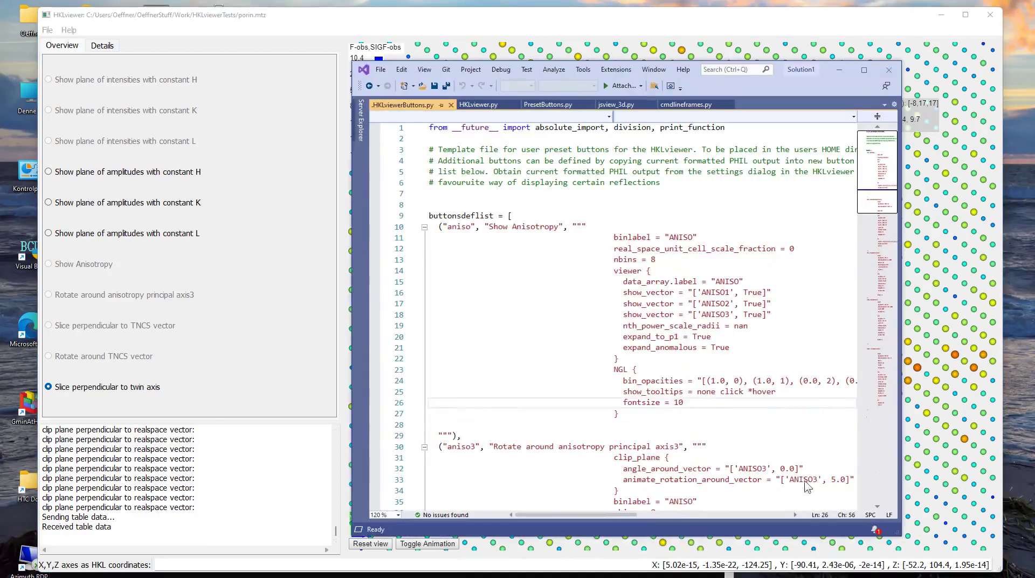
{"action": "mouse_move", "coordinate": [860, 162]}
{"action": "left_mouse_down"}
{"action": "mouse_move", "coordinate": [871, 306]}
{"action": "mouse_move", "coordinate": [870, 175]}
{"action": "left_mouse_up"}
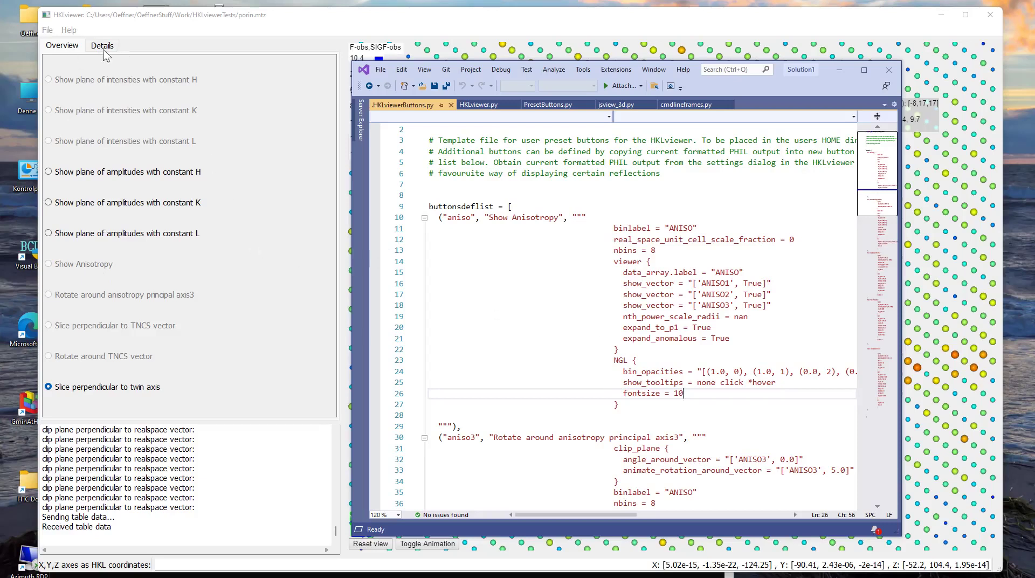
Open the HKLviewer settings, move the dialog off the reflections, and clear all text from the output log.
{"action": "left_click", "coordinate": [54, 31]}
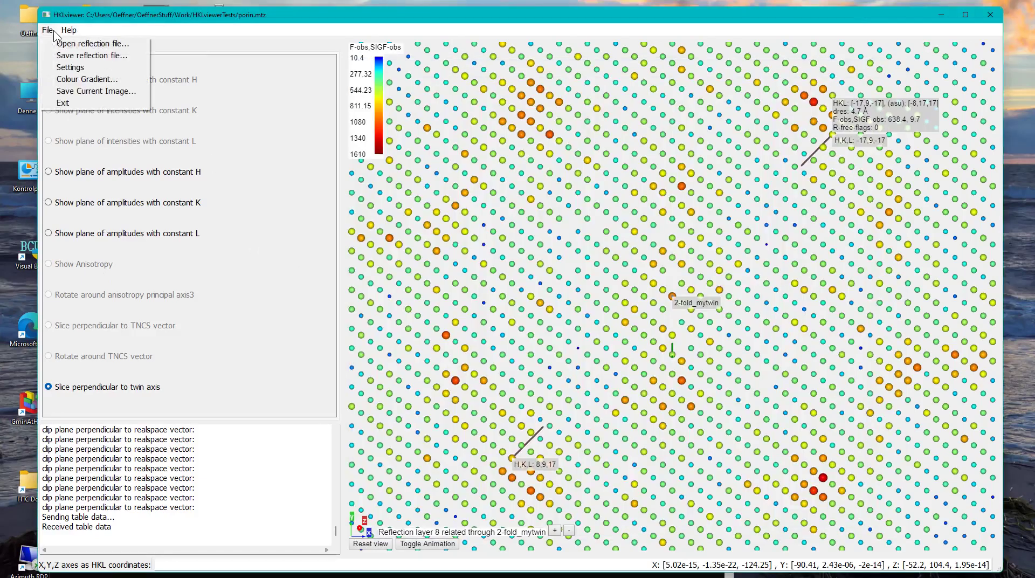
{"action": "left_click", "coordinate": [70, 68]}
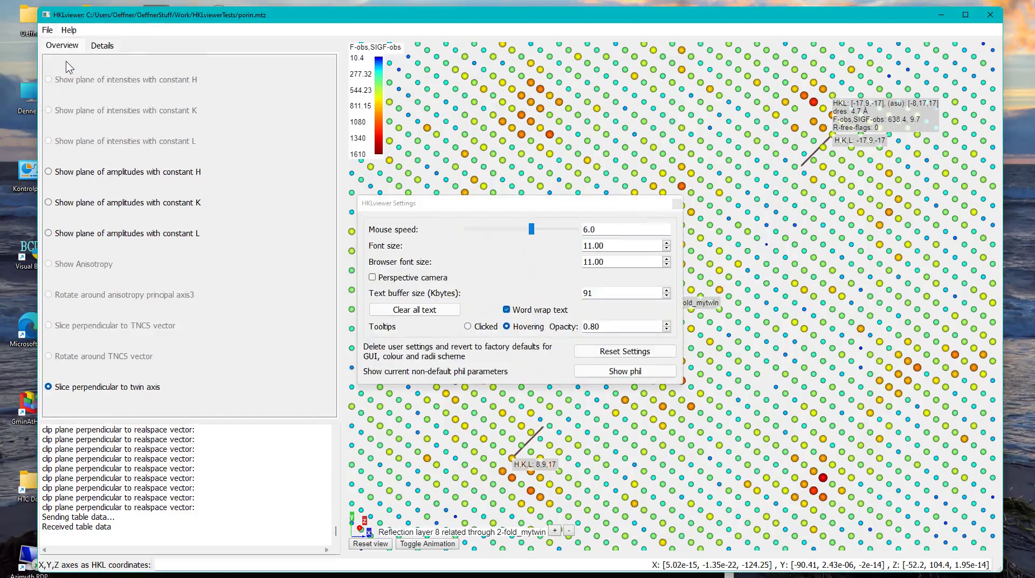
{"action": "left_click_drag", "start_coordinate": [446, 205], "coordinate": [228, 82]}
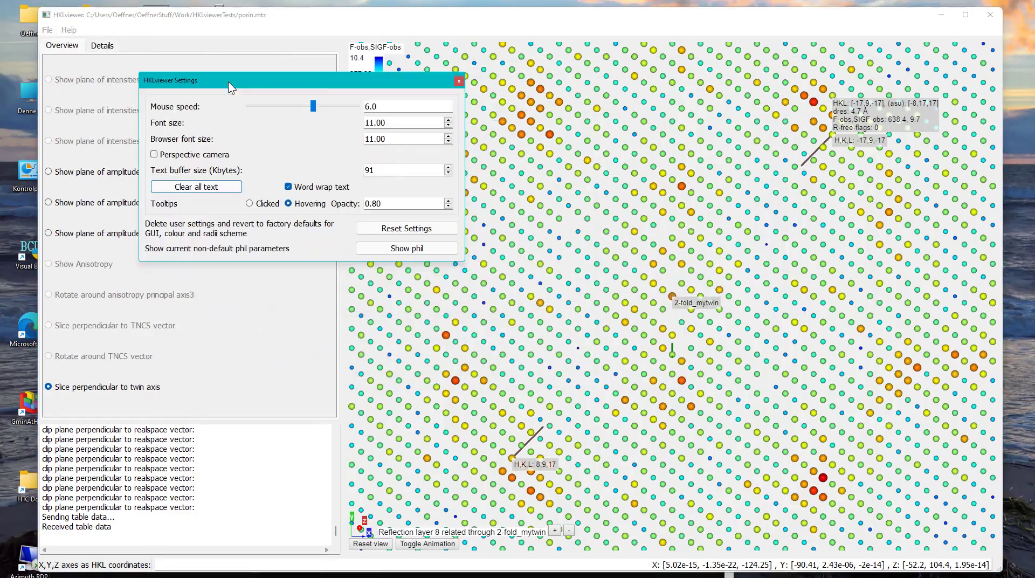
{"action": "left_click", "coordinate": [176, 195]}
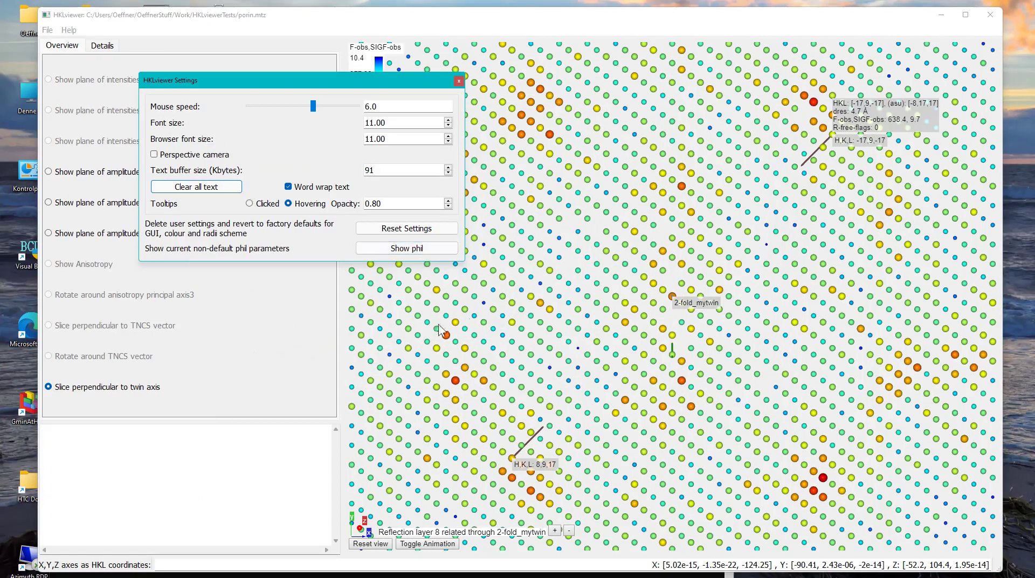
Output the current non-default PHIL parameters of the twin-axis slice view to the text log.
{"action": "left_click", "coordinate": [663, 243]}
{"action": "scroll", "coordinate": [663, 243], "scroll_direction": "down", "scroll_amount": 5}
{"action": "scroll", "coordinate": [662, 243], "scroll_direction": "down", "scroll_amount": 2}
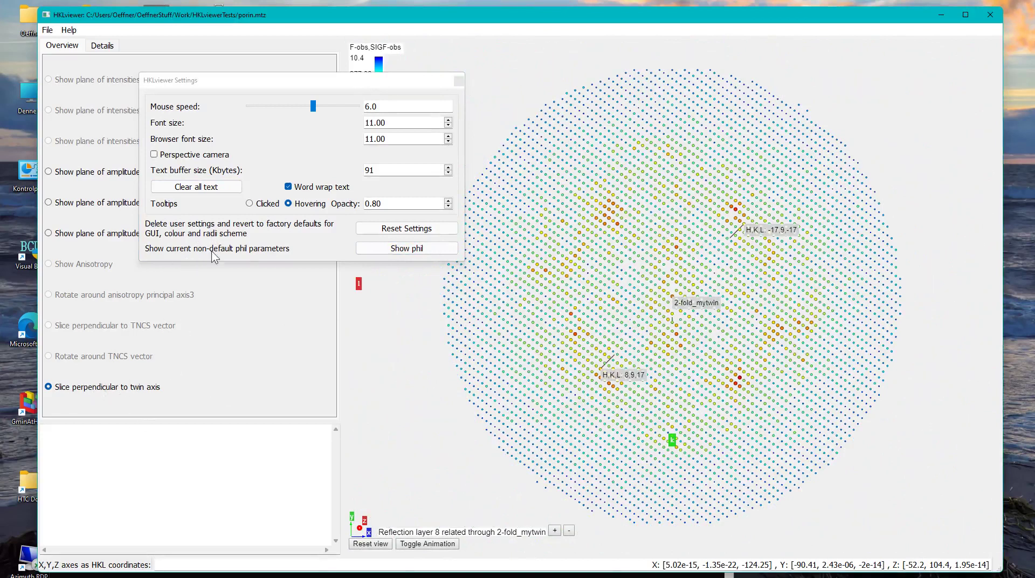
{"action": "left_click", "coordinate": [398, 248]}
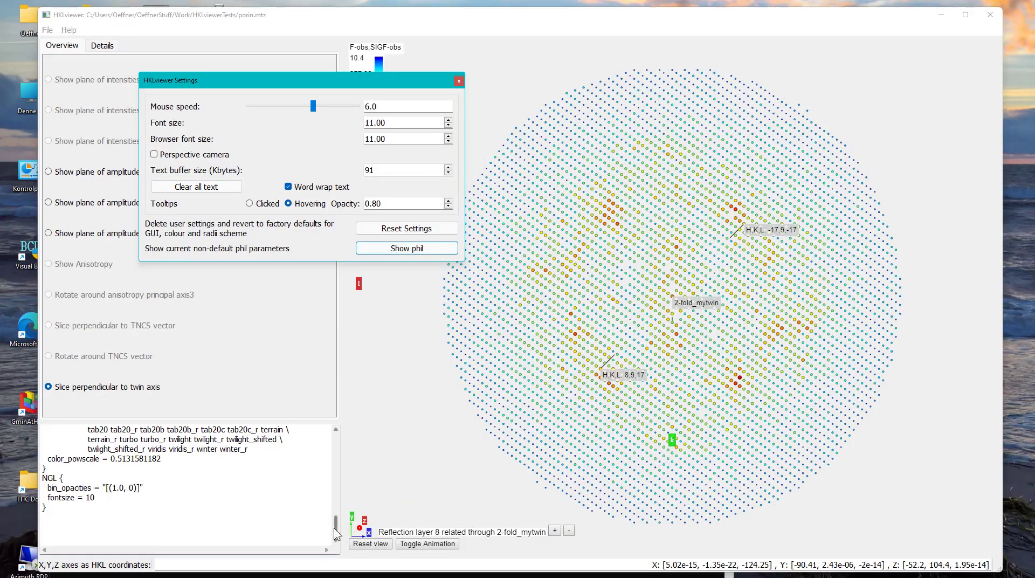
{"action": "left_click_drag", "start_coordinate": [336, 526], "coordinate": [315, 529]}
{"action": "scroll", "coordinate": [315, 530], "scroll_direction": "down", "scroll_amount": 1}
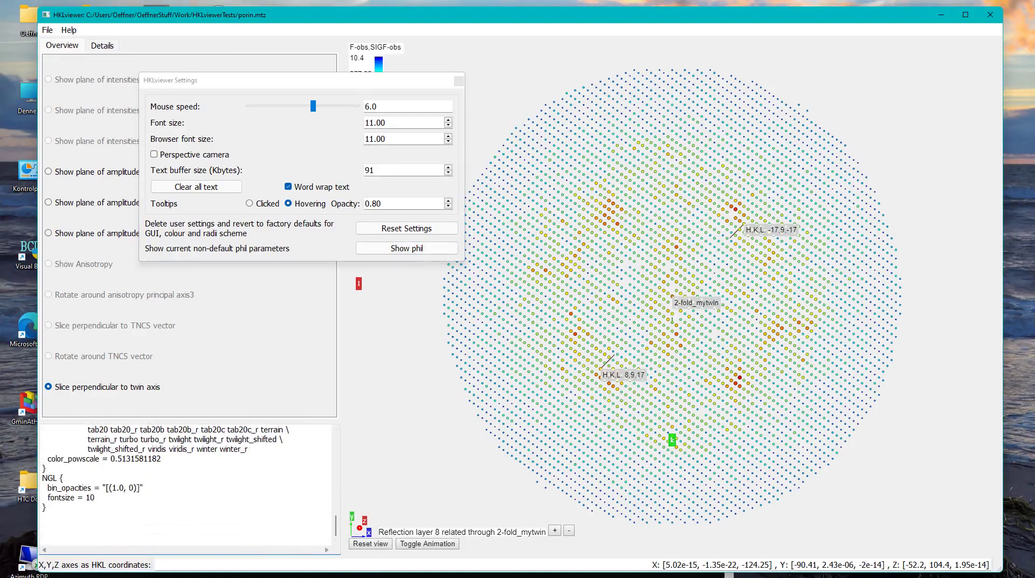
Compare the PHIL output with the button definitions in .HKLviewerButtons.py in Visual Studio and bring up the HKLviewer documentation in the browser.
{"action": "key", "text": "alt+Tab"}
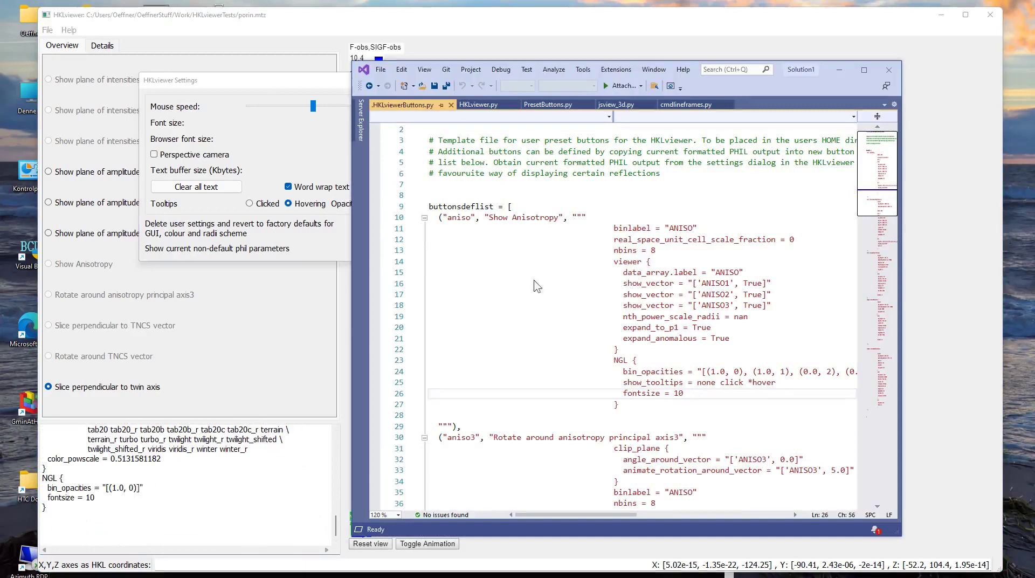
{"action": "left_click_drag", "start_coordinate": [336, 526], "coordinate": [349, 475]}
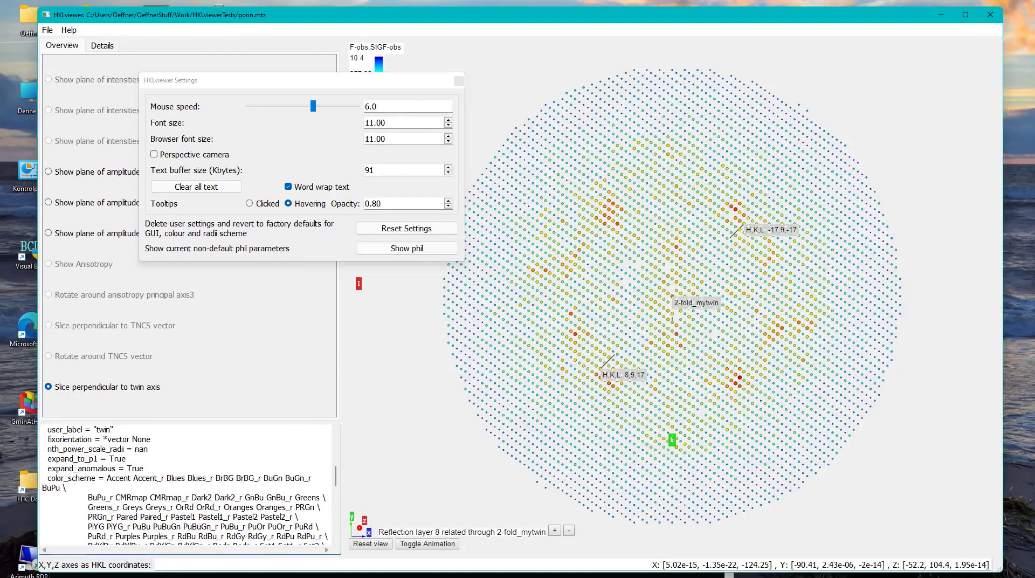
{"action": "key", "text": "alt+Tab"}
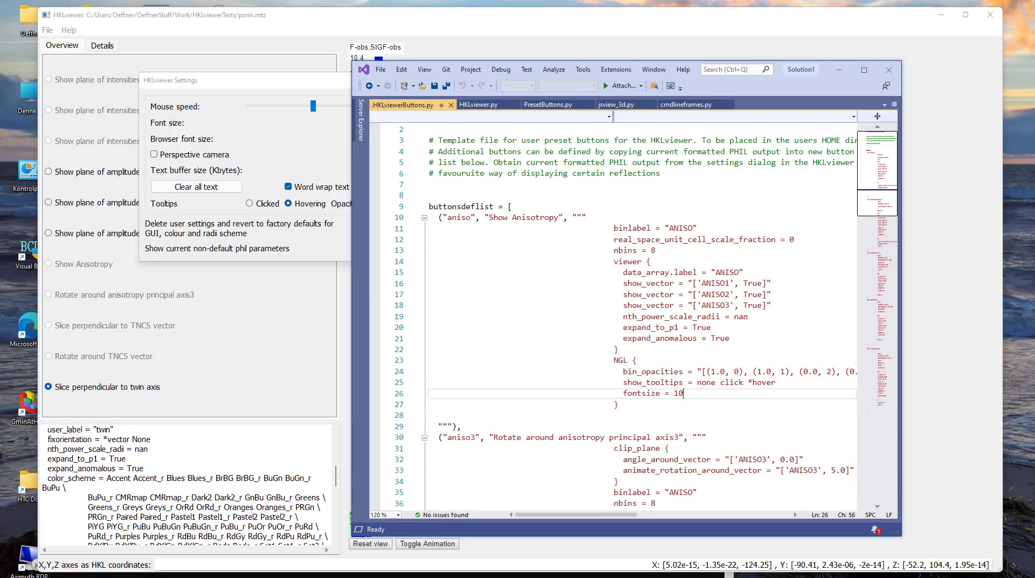
{"action": "key", "text": "alt+Tab"}
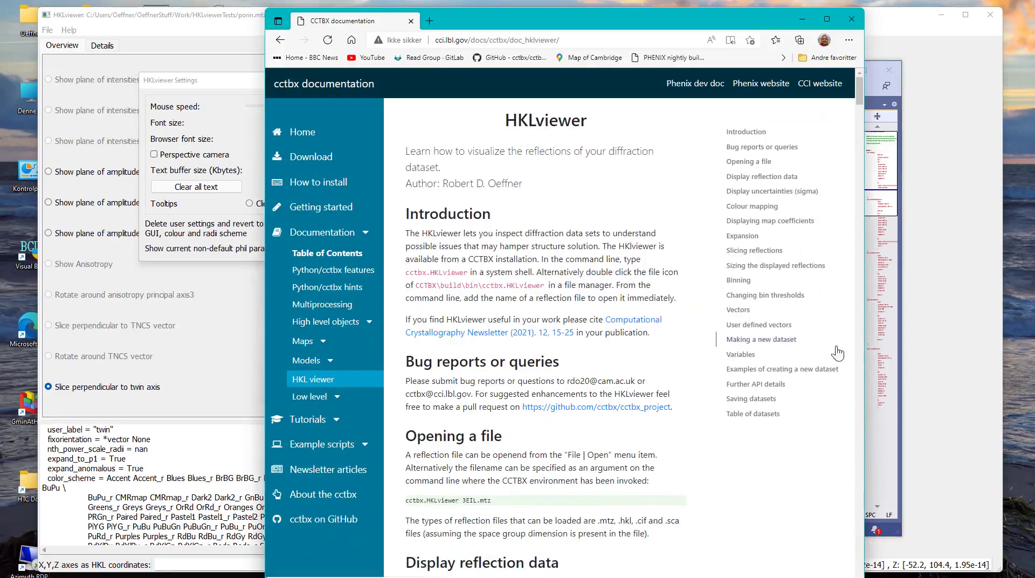